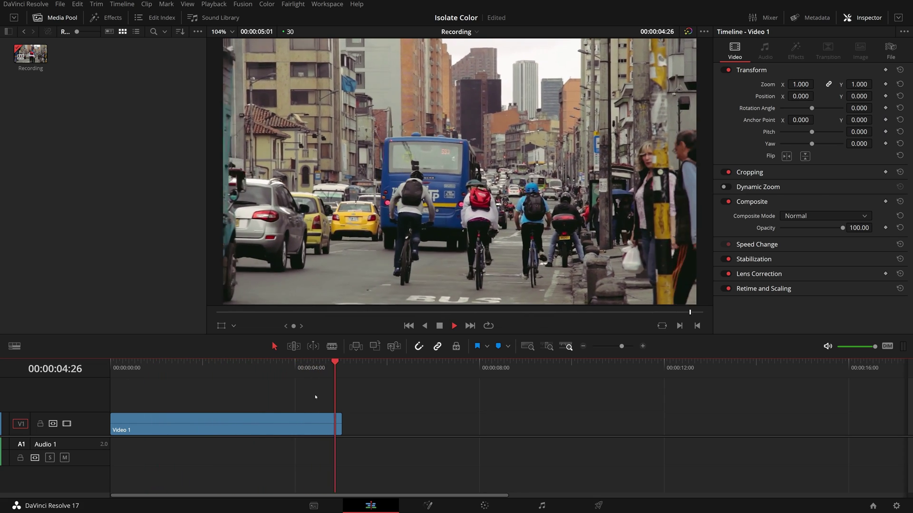
# Step: Open the clip at its first frame on the Color page and add a serial node after node 01
pyautogui.moveTo(131, 368); pyautogui.dragTo(111, 368)
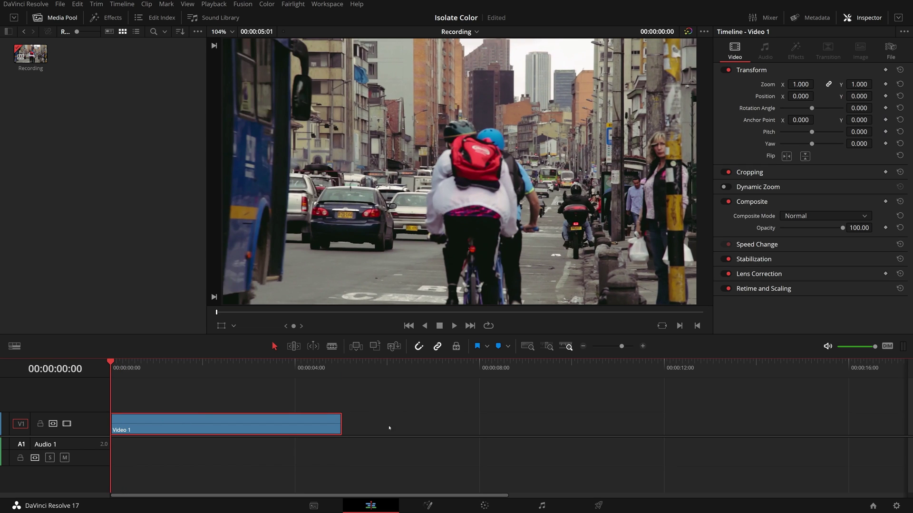
pyautogui.click(485, 505)
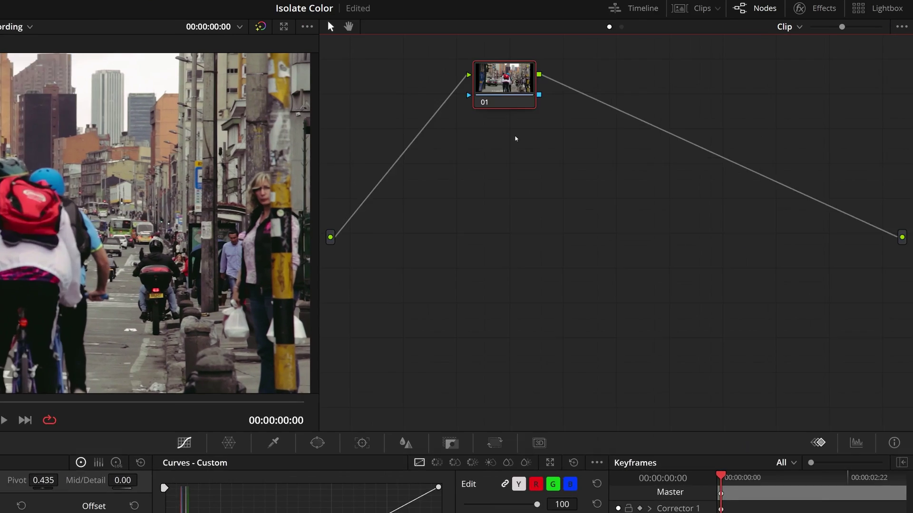
pyautogui.moveTo(607, 68); pyautogui.dragTo(559, 108)
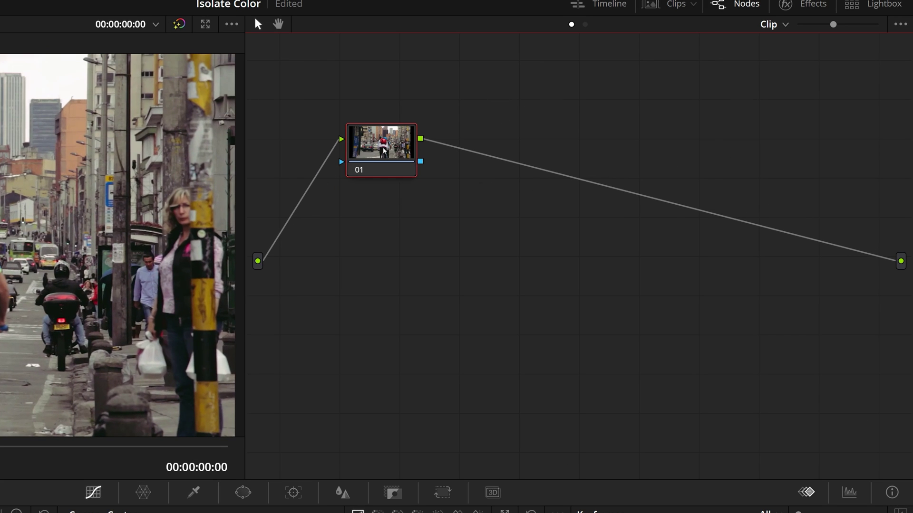
pyautogui.rightClick(384, 150)
pyautogui.moveTo(424, 220)
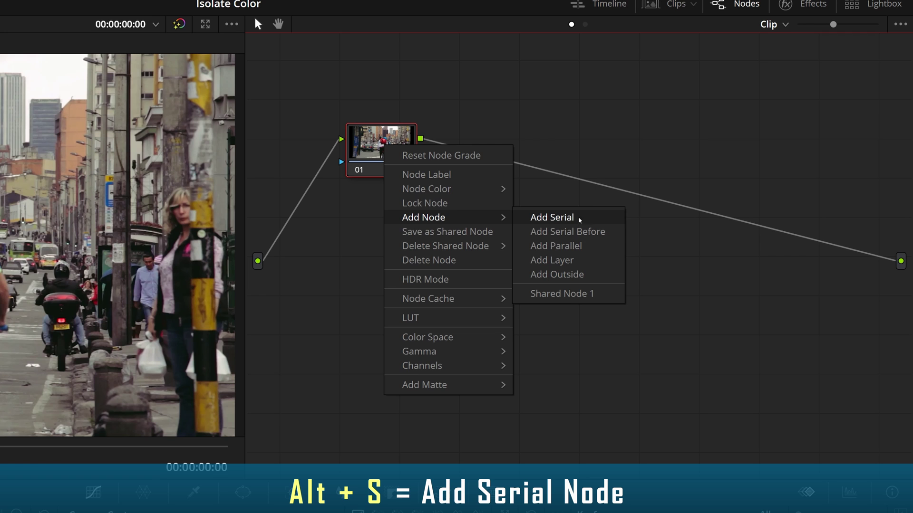
pyautogui.click(555, 223)
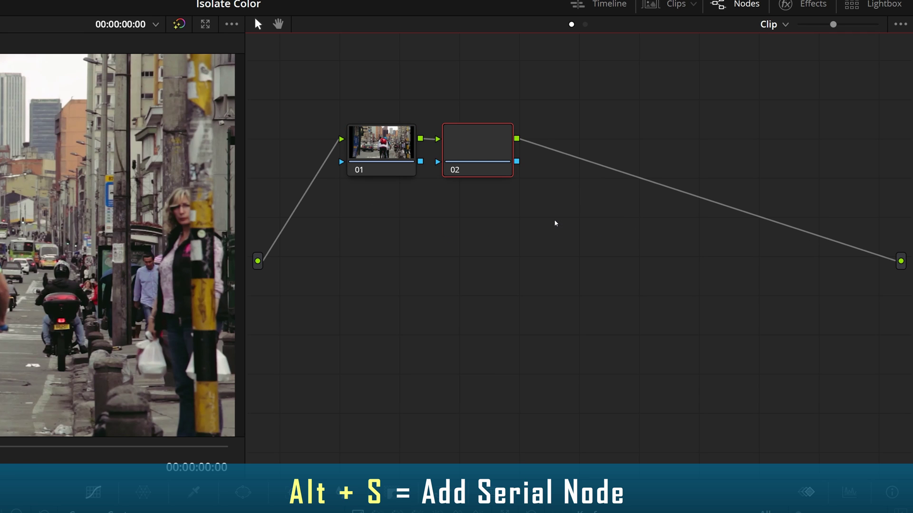
pyautogui.moveTo(486, 147); pyautogui.dragTo(515, 146)
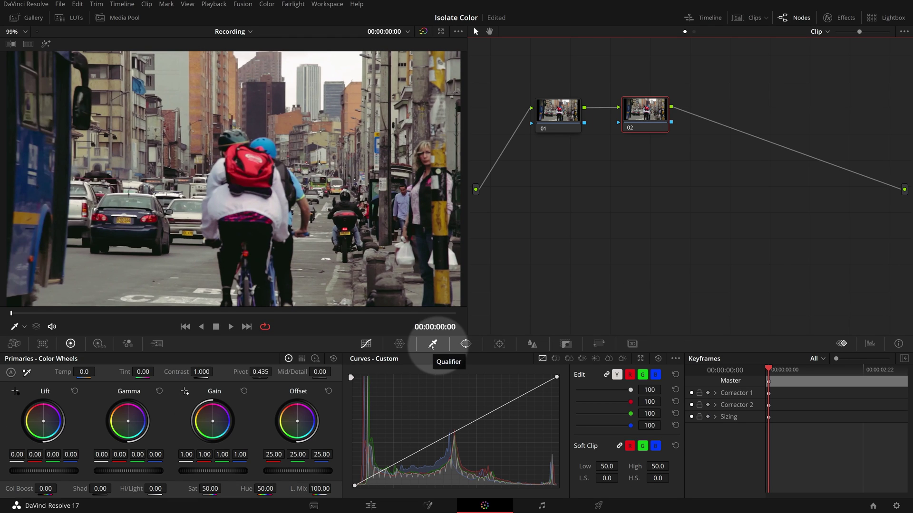
# Step: Sample the rider's red backpack on node 02 with the HSL Qualifier, using the Highlight view to refine the selection
pyautogui.click(432, 345)
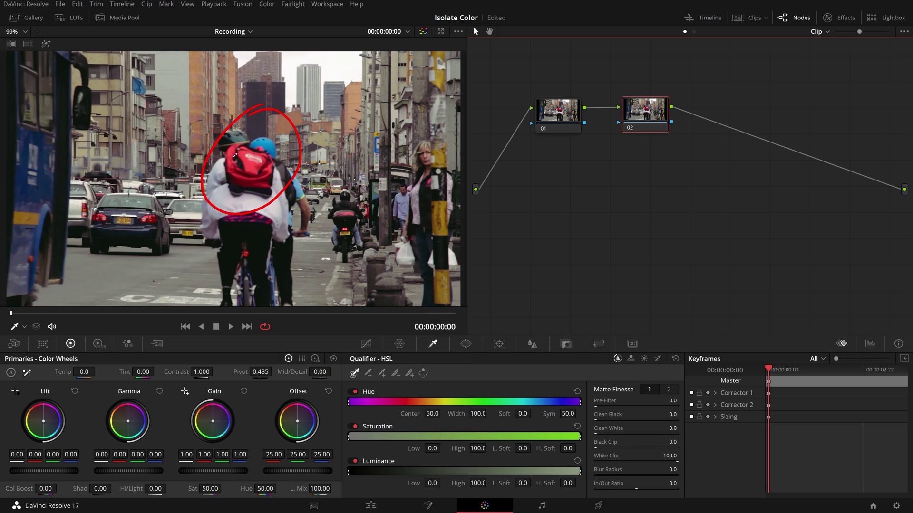
pyautogui.moveTo(234, 155)
pyautogui.mouseDown()
pyautogui.moveTo(246, 185)
pyautogui.moveTo(255, 158)
pyautogui.mouseUp()
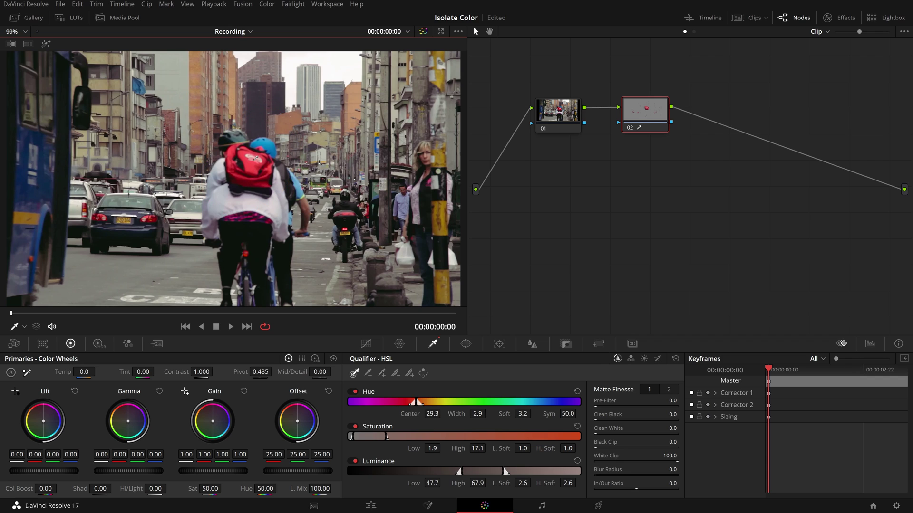
pyautogui.click(46, 44)
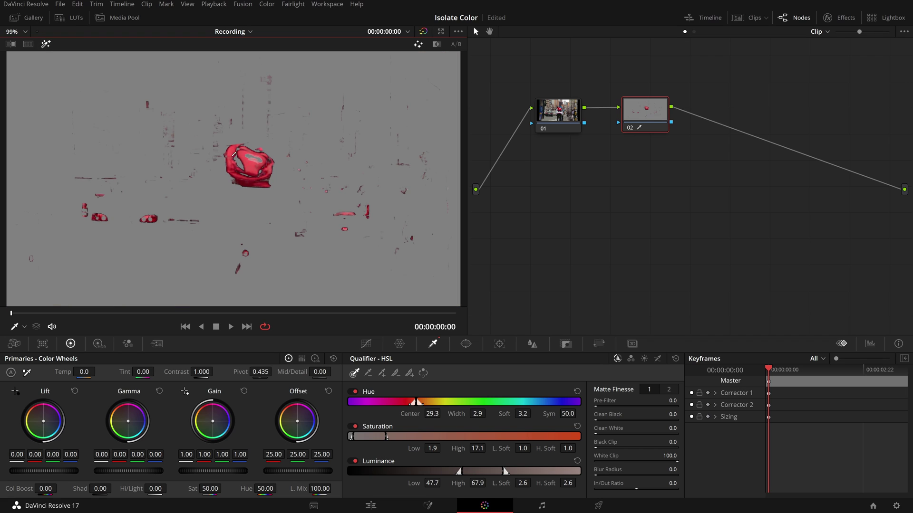
pyautogui.moveTo(231, 159); pyautogui.dragTo(252, 185)
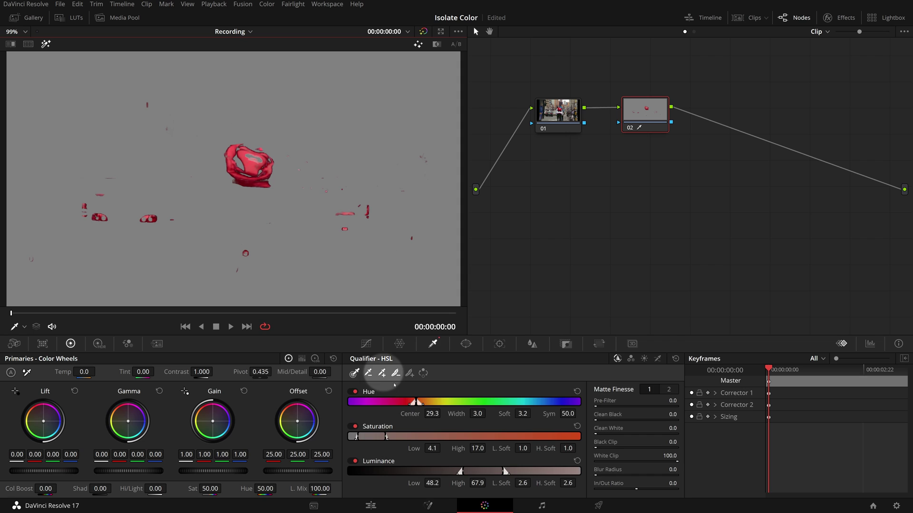
# Step: Refine the backpack matte by raising Clean White to about 11.7
pyautogui.moveTo(595, 421); pyautogui.dragTo(605, 421)
pyautogui.moveTo(633, 374); pyautogui.dragTo(633, 395)
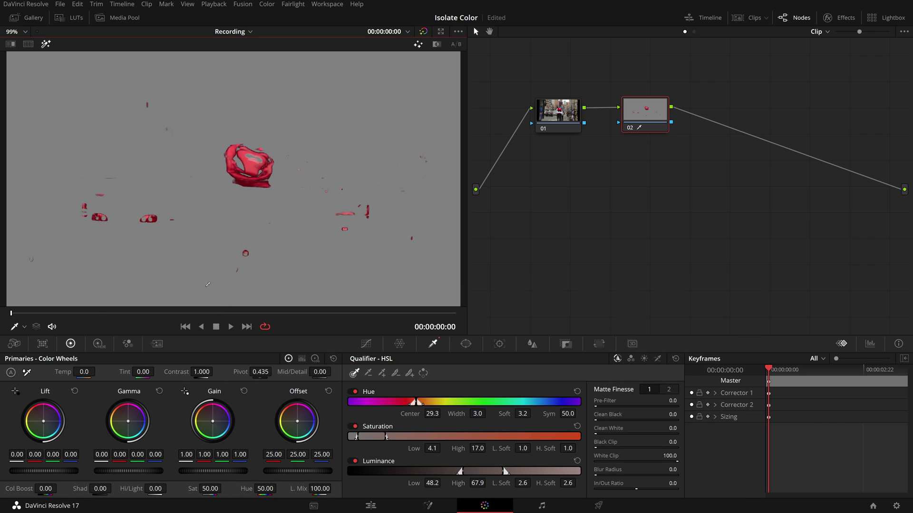
pyautogui.moveTo(11, 313)
pyautogui.mouseDown()
pyautogui.moveTo(219, 312)
pyautogui.moveTo(5, 314)
pyautogui.mouseUp()
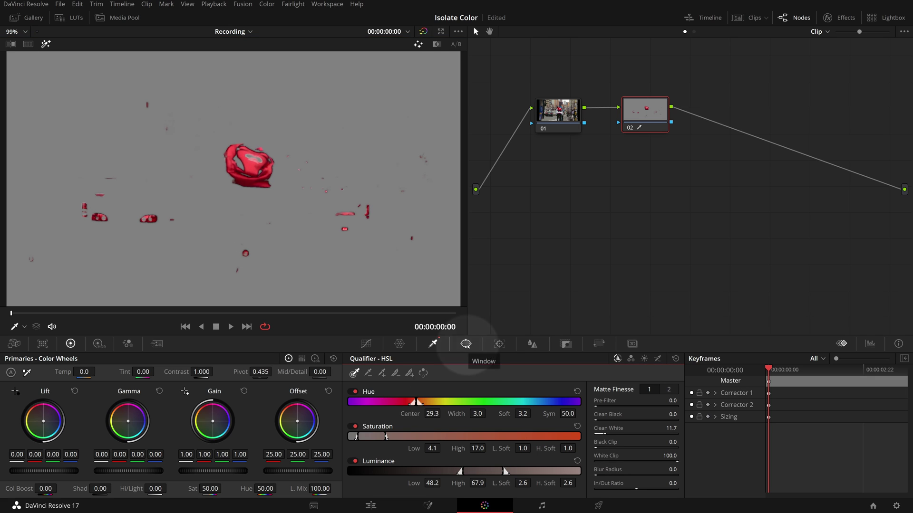
# Step: Add a circle window fitted around the red backpack, size about 23.18 and aspect about 51.79, and turn off the Highlight view
pyautogui.click(466, 344)
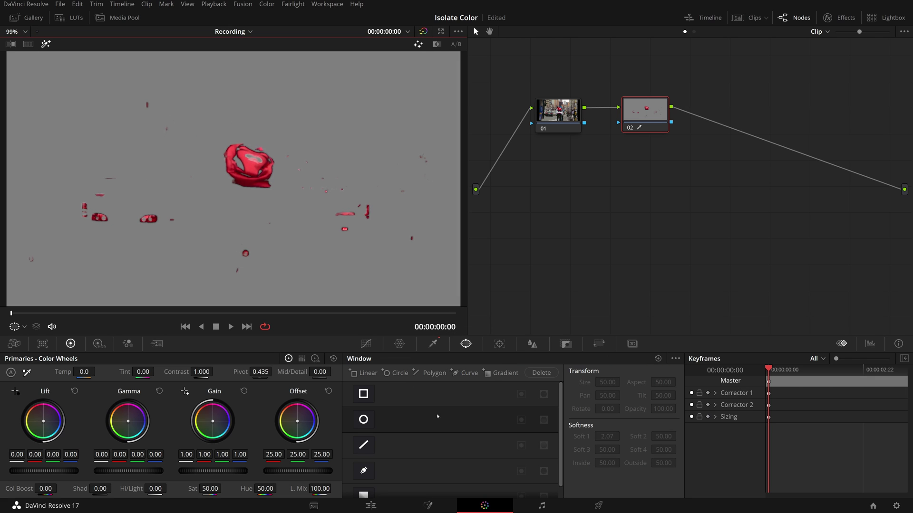
pyautogui.click(364, 420)
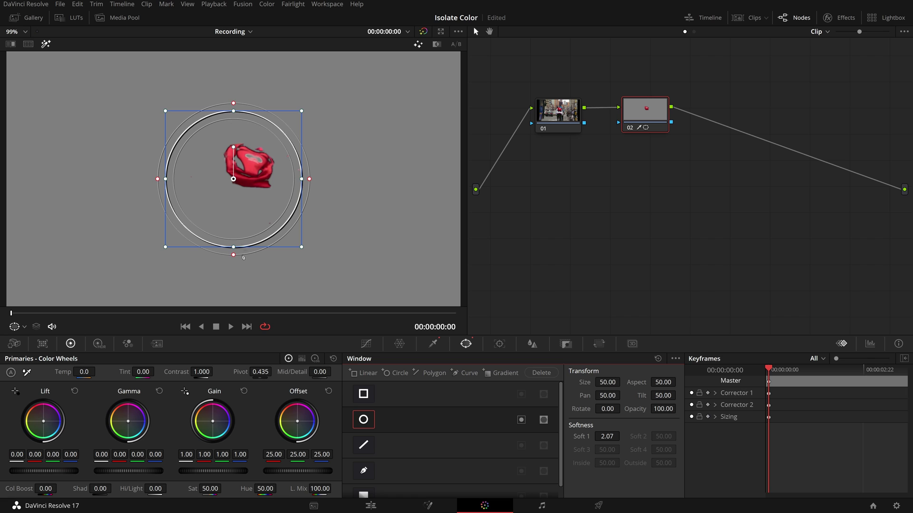
pyautogui.moveTo(233, 179); pyautogui.dragTo(249, 164)
pyautogui.moveTo(249, 232); pyautogui.dragTo(249, 210)
pyautogui.moveTo(318, 164); pyautogui.dragTo(281, 164)
pyautogui.moveTo(251, 213); pyautogui.dragTo(250, 200)
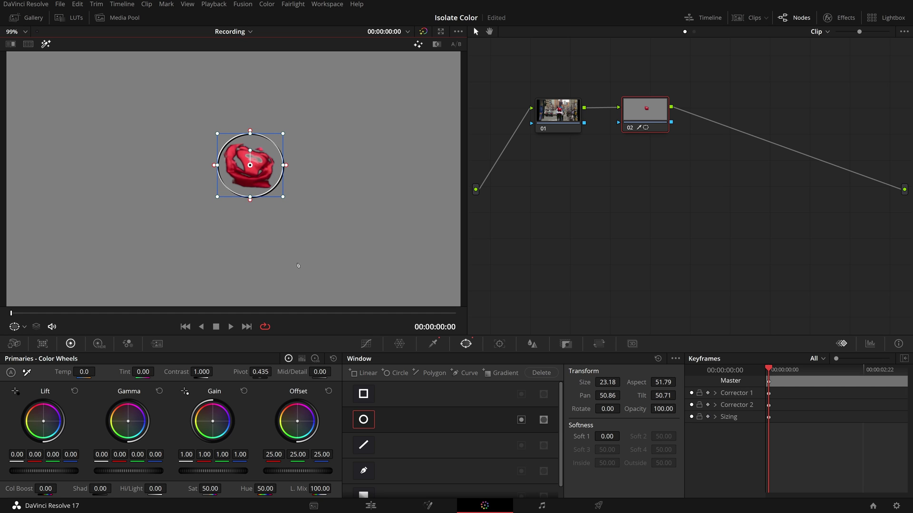
pyautogui.hotkey('shift', 'h')
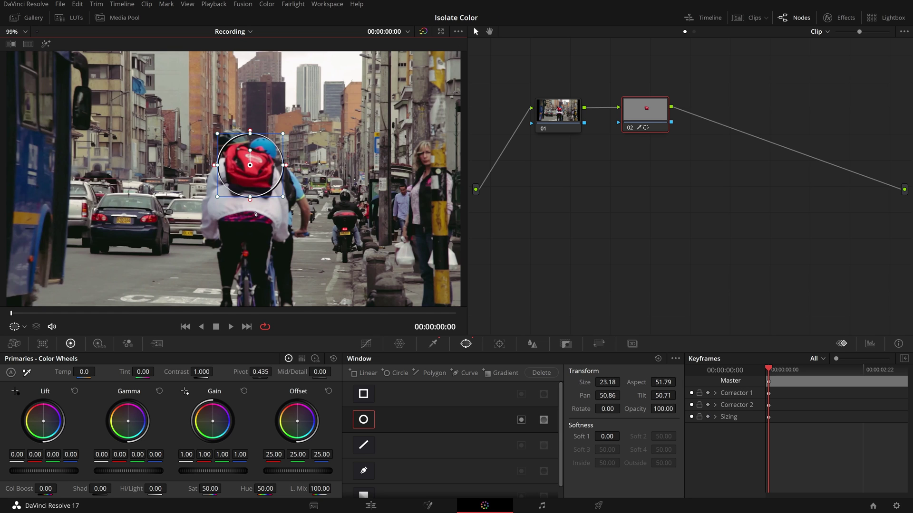
pyautogui.moveTo(284, 199); pyautogui.dragTo(264, 178)
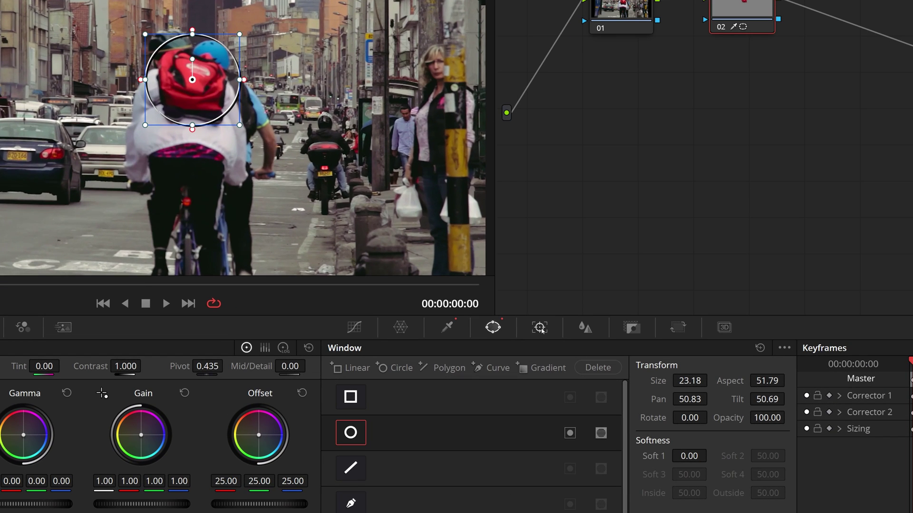
# Step: Track the circle window forward through the clip and clear the track data from about 00:00:01:14 onward
pyautogui.click(541, 328)
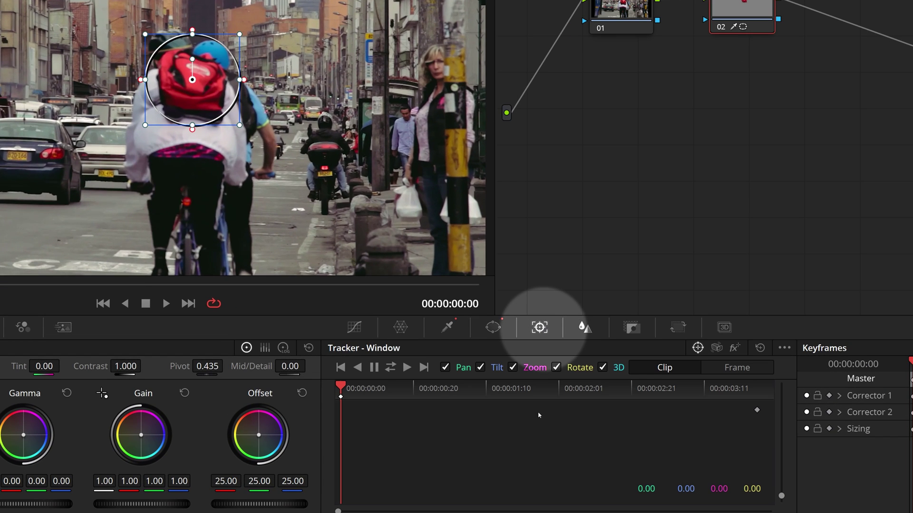
pyautogui.click(407, 368)
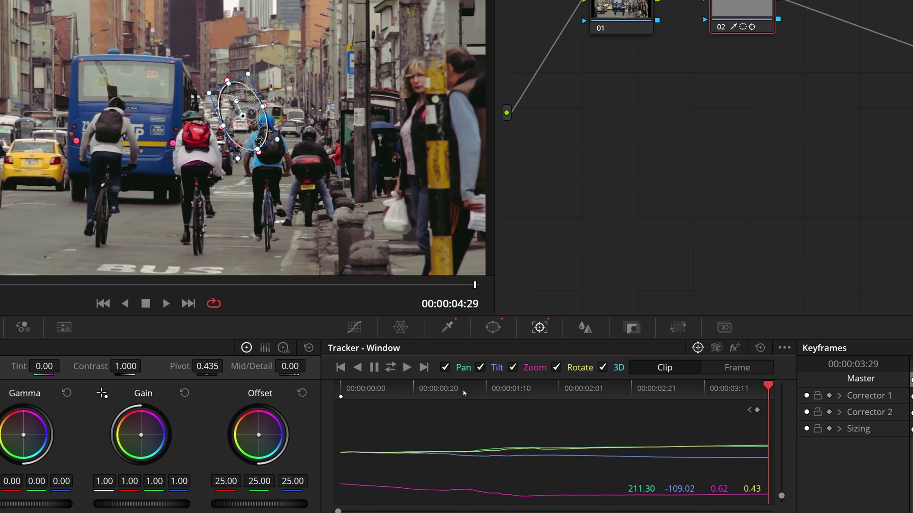
pyautogui.moveTo(768, 385); pyautogui.dragTo(773, 505)
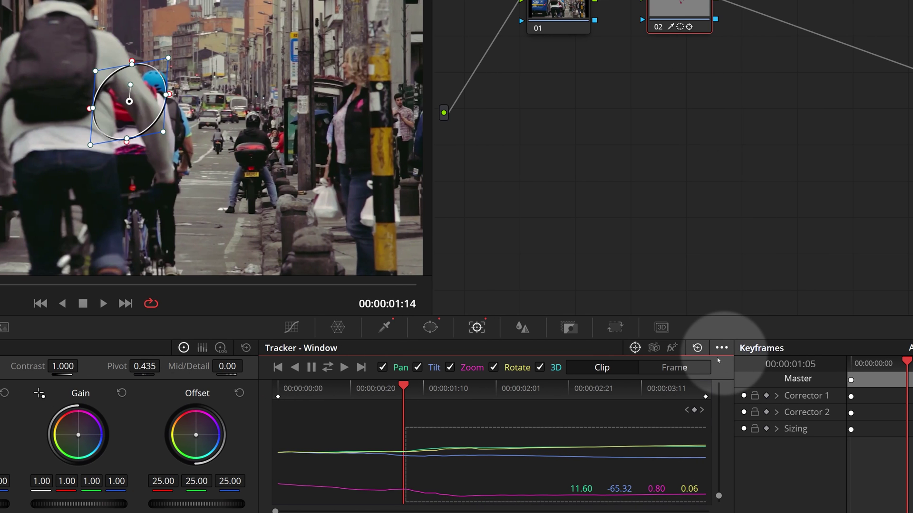
pyautogui.click(721, 348)
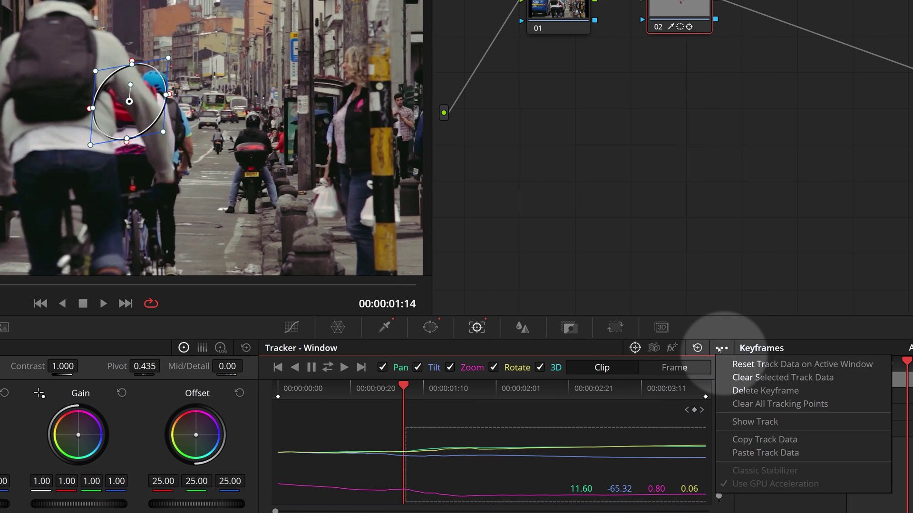
pyautogui.click(747, 379)
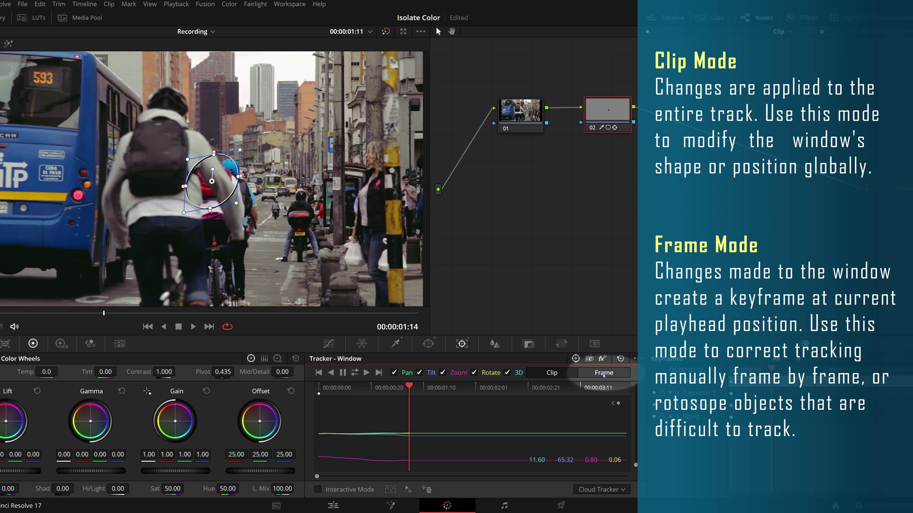
# Step: In the tracker's Frame mode, add a keyframe at 00:00:01:14 and reposition the window over the red backpack at 00:00:03:06
pyautogui.click(603, 374)
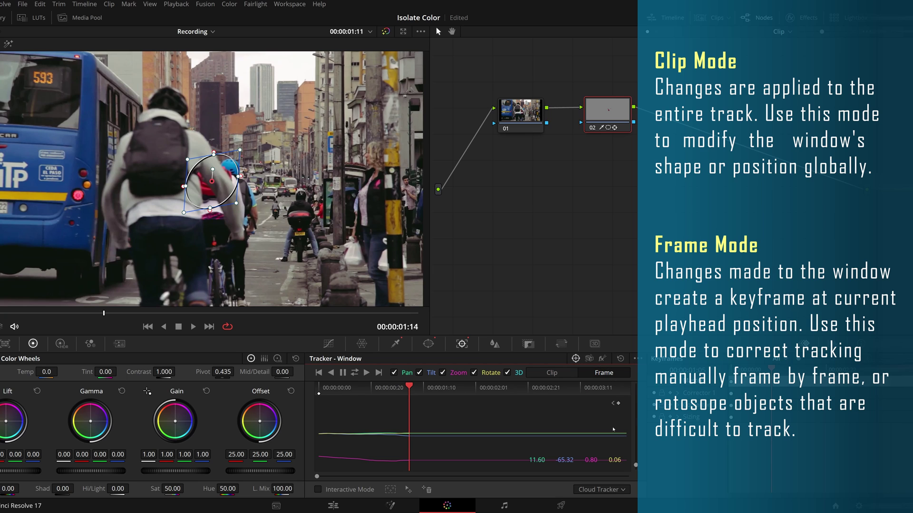
pyautogui.click(621, 403)
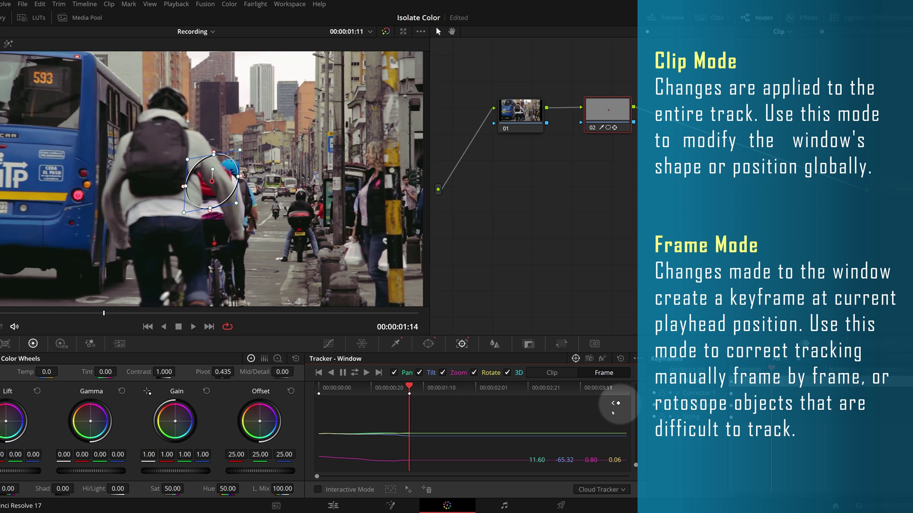
pyautogui.moveTo(409, 387); pyautogui.dragTo(554, 395)
pyautogui.moveTo(265, 158); pyautogui.dragTo(274, 167)
pyautogui.moveTo(269, 210)
pyautogui.mouseDown()
pyautogui.moveTo(273, 219)
pyautogui.moveTo(271, 212)
pyautogui.mouseUp()
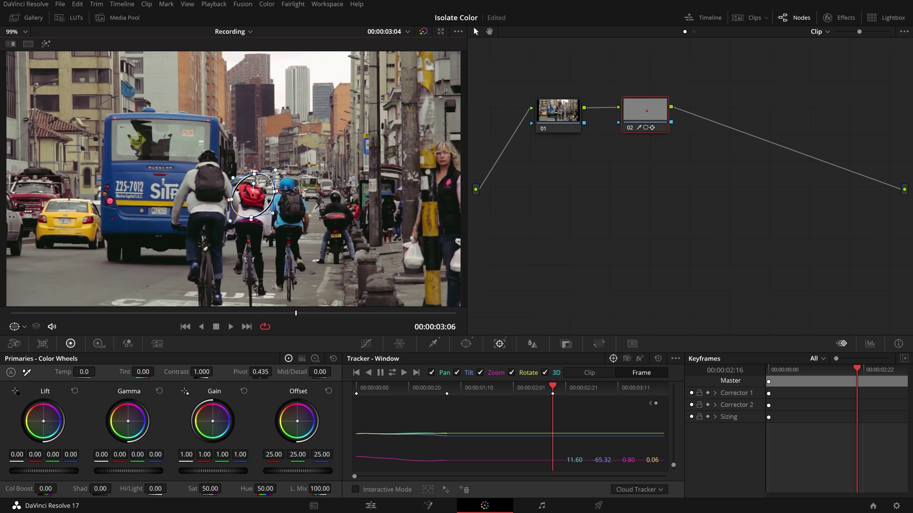
# Step: Track the window forward from the 00:00:03:06 keyframe to the end of the clip
pyautogui.click(553, 394)
pyautogui.click(405, 373)
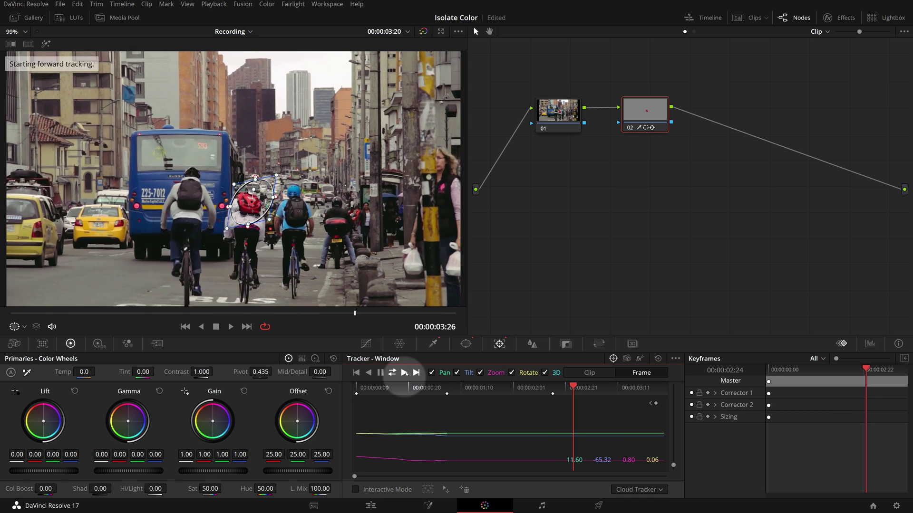
# Step: Play the clip from the start to check the tracking, and save the project with the playhead back at the first frame
pyautogui.moveTo(664, 387); pyautogui.dragTo(358, 391)
pyautogui.press('space')
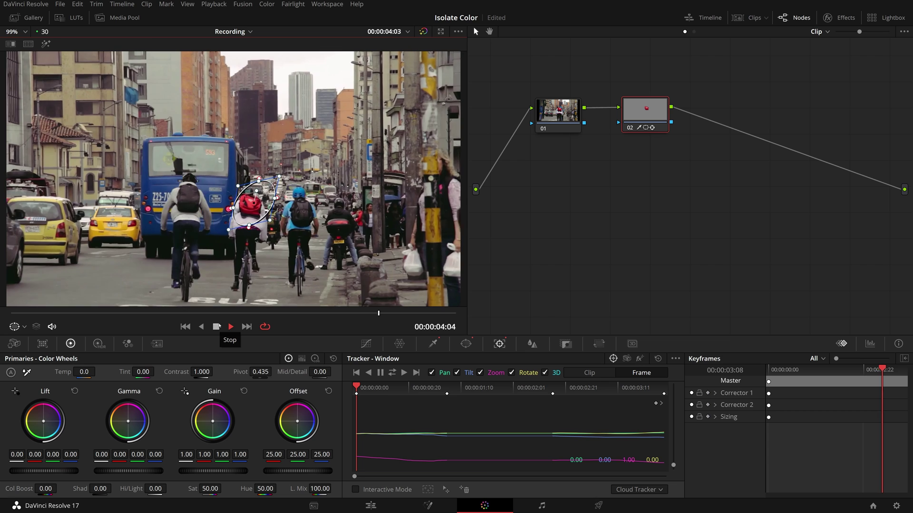
pyautogui.click(216, 326)
pyautogui.moveTo(70, 313); pyautogui.dragTo(11, 314)
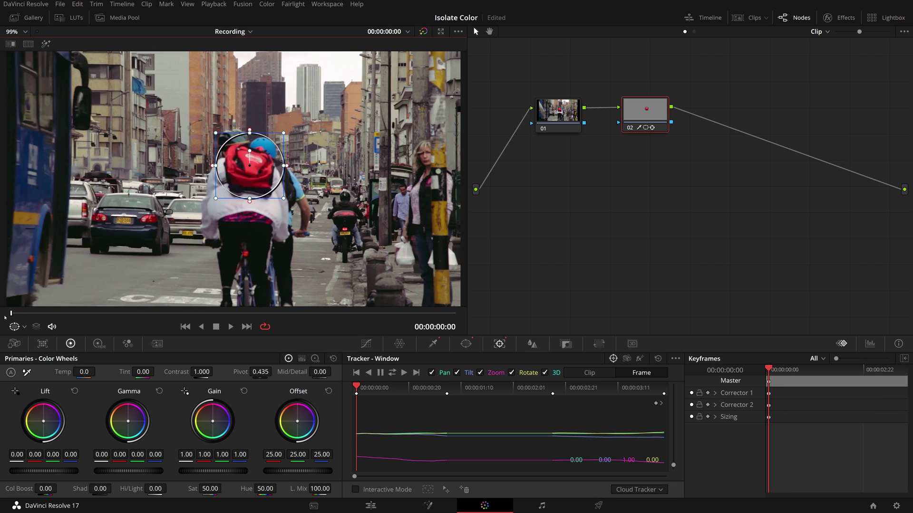
pyautogui.hotkey('ctrl', 's')
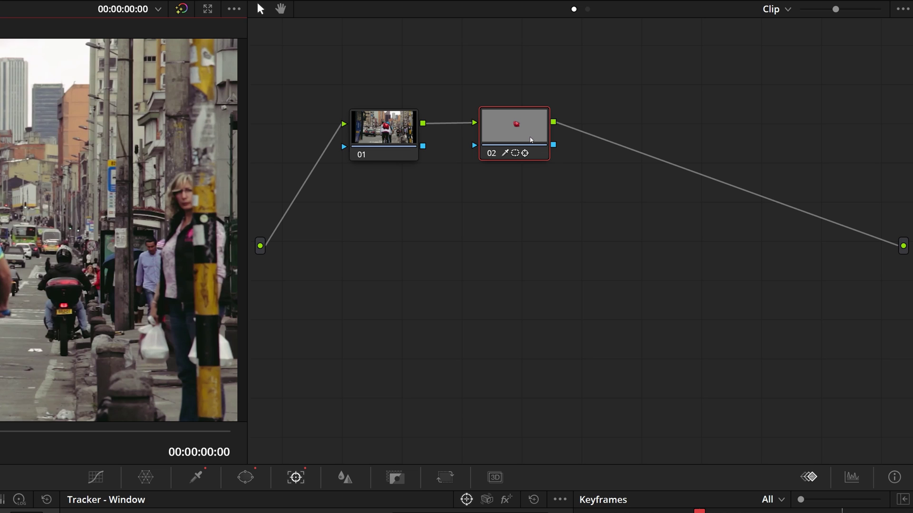
# Step: Add an outside node after node 02 and space it apart from that node
pyautogui.rightClick(532, 139)
pyautogui.moveTo(603, 210)
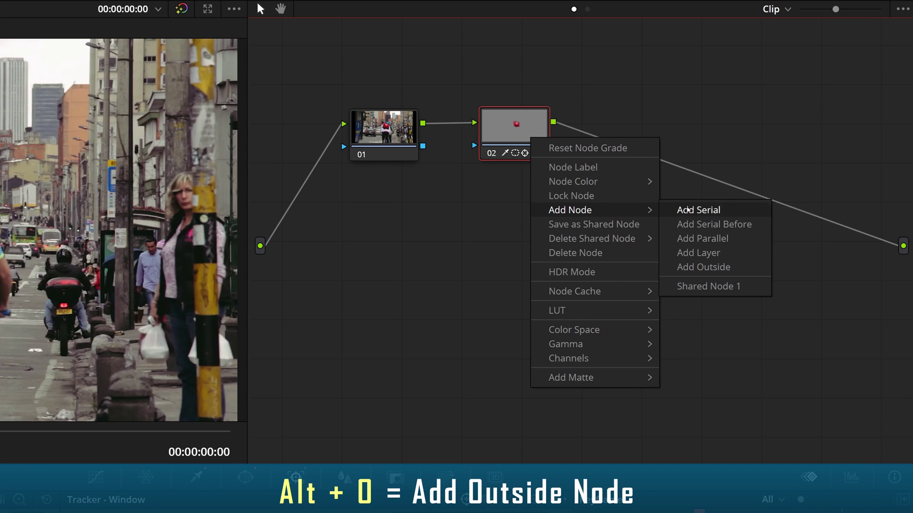
pyautogui.click(706, 268)
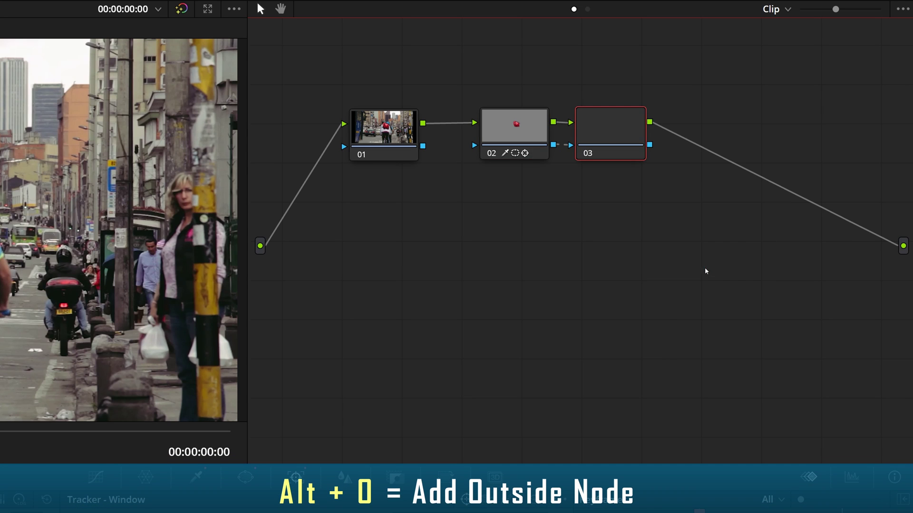
pyautogui.moveTo(666, 135); pyautogui.dragTo(663, 135)
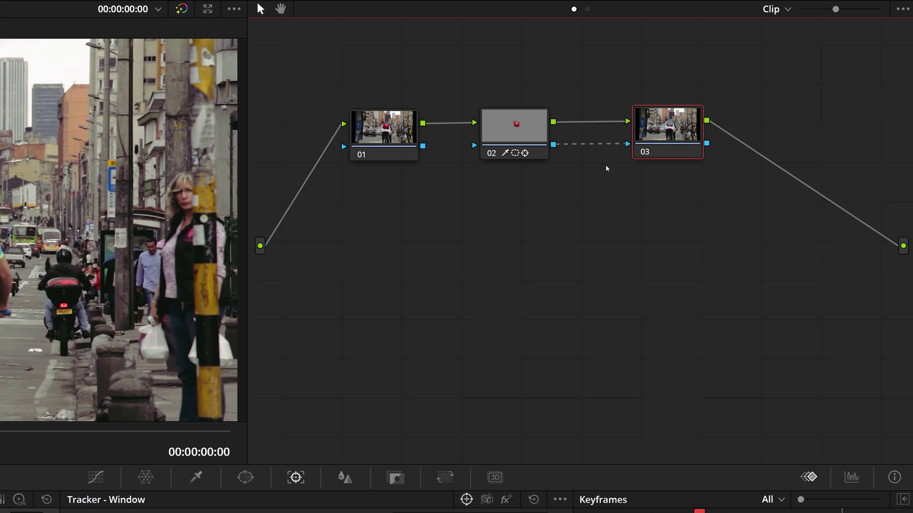
pyautogui.moveTo(663, 139); pyautogui.dragTo(663, 135)
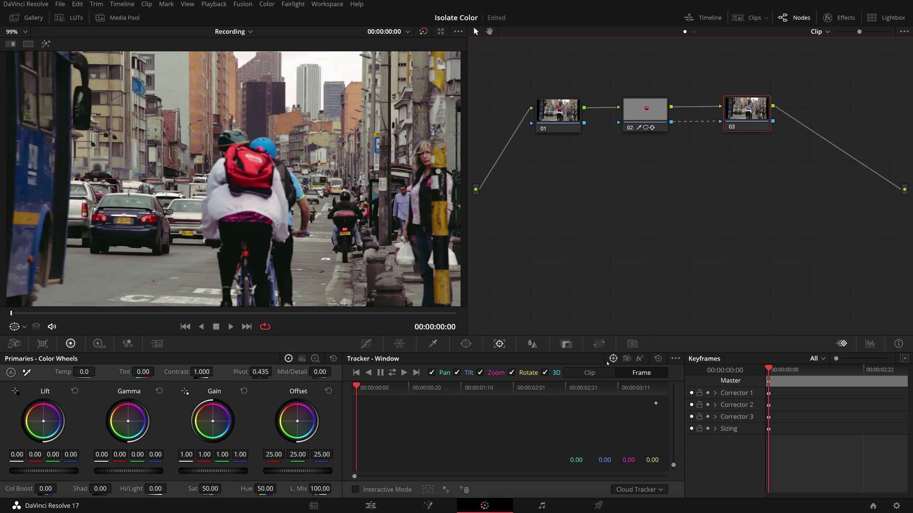
# Step: Open node 03's key settings and examine the inversion of its key input
pyautogui.click(570, 348)
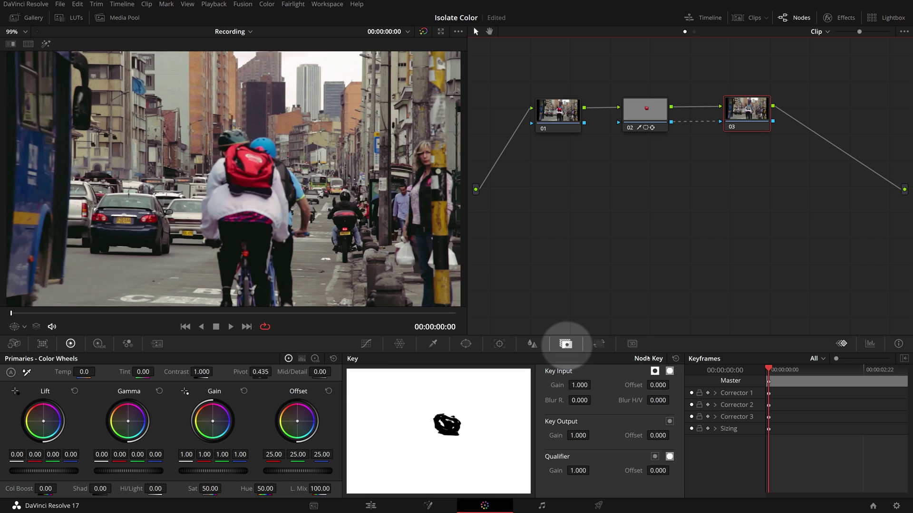
pyautogui.click(655, 371)
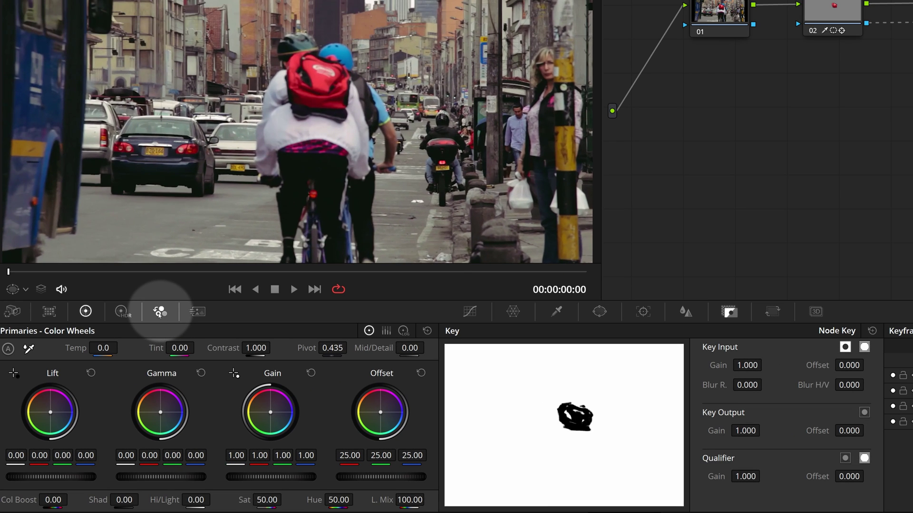
# Step: Turn node 03 monochrome in the RGB Mixer, setting red output to 0.95, green to -0.77 and blue to -0.43
pyautogui.click(159, 312)
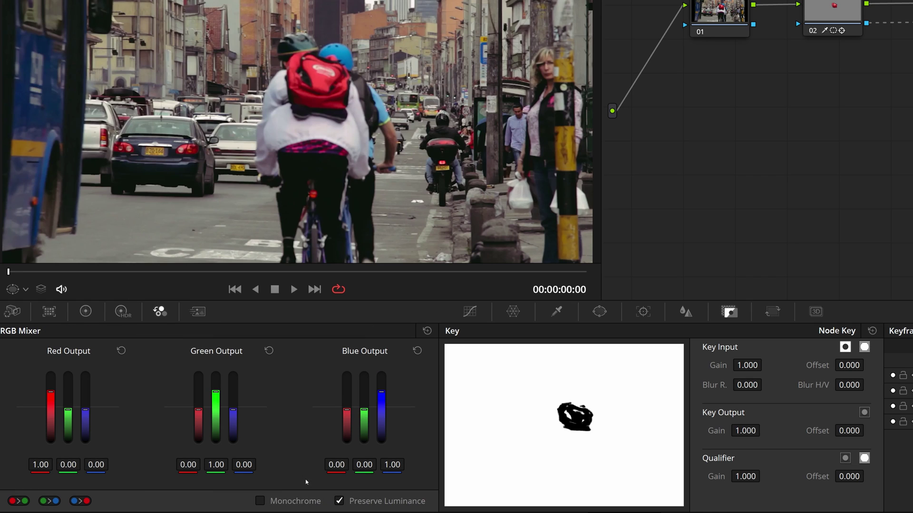
pyautogui.click(260, 501)
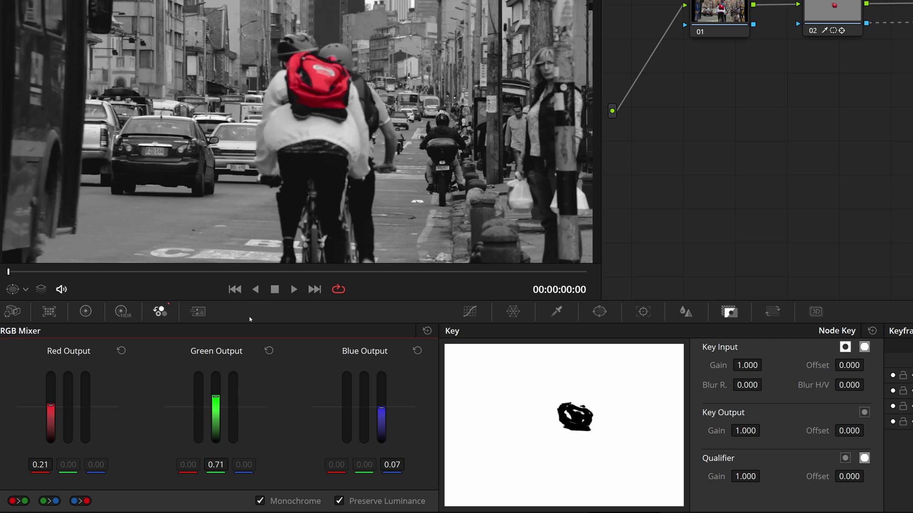
pyautogui.moveTo(53, 407); pyautogui.dragTo(53, 393)
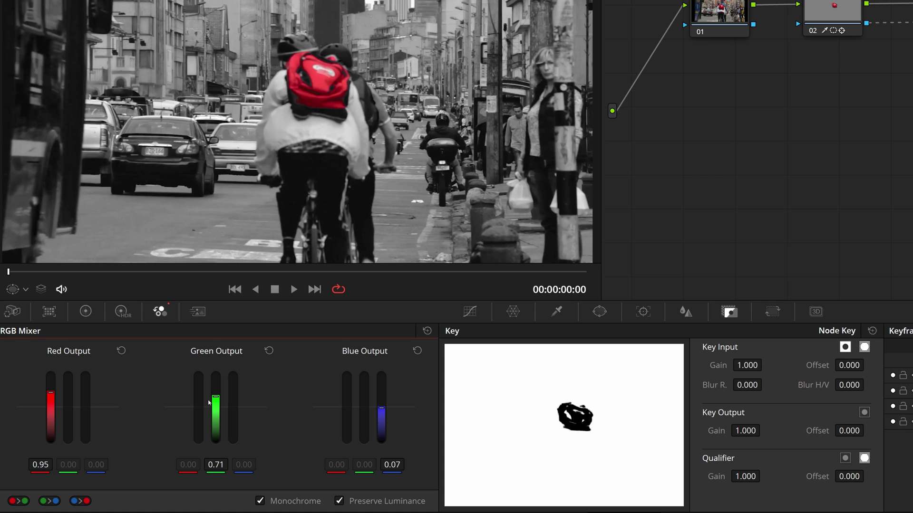
pyautogui.moveTo(216, 396); pyautogui.dragTo(216, 422)
pyautogui.moveTo(377, 414); pyautogui.dragTo(378, 423)
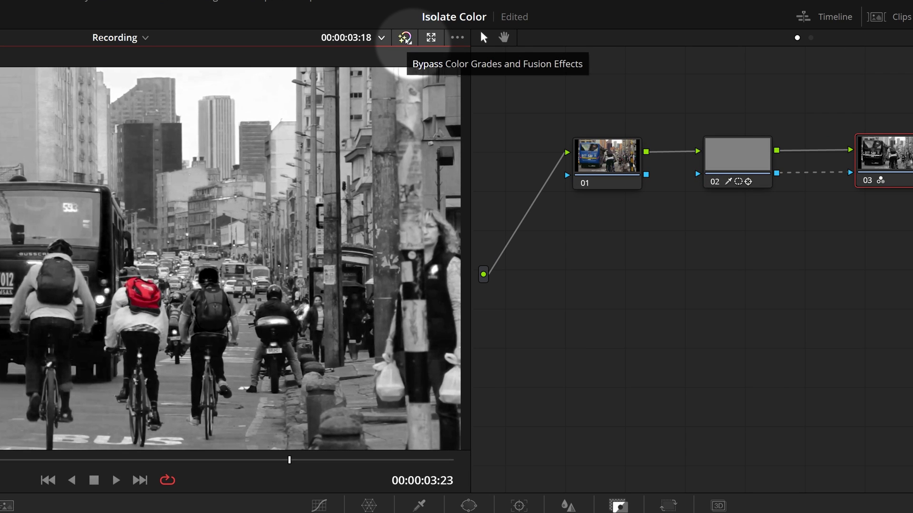
# Step: With the grades bypassed at 00:00:03:11, add a corrector node below node 02 and feed it from node 01's output
pyautogui.click(405, 38)
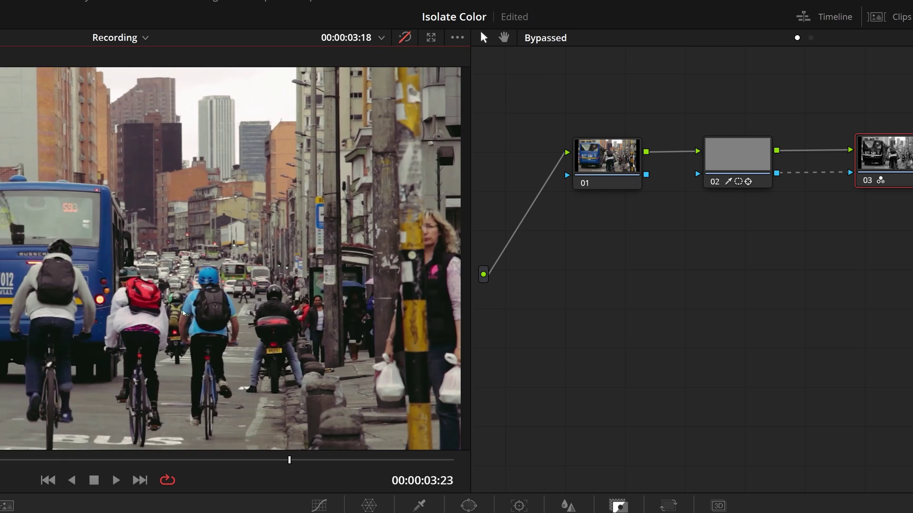
pyautogui.moveTo(289, 460); pyautogui.dragTo(0, 480)
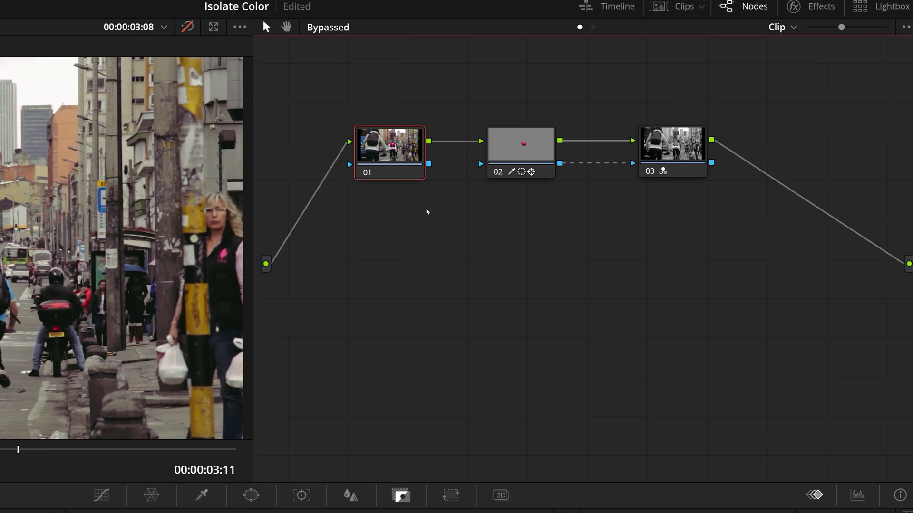
pyautogui.rightClick(427, 209)
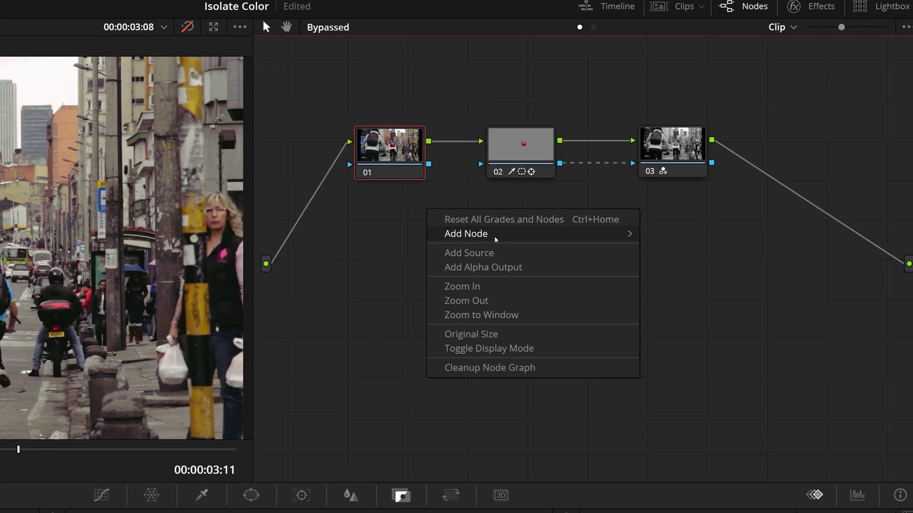
pyautogui.moveTo(496, 236)
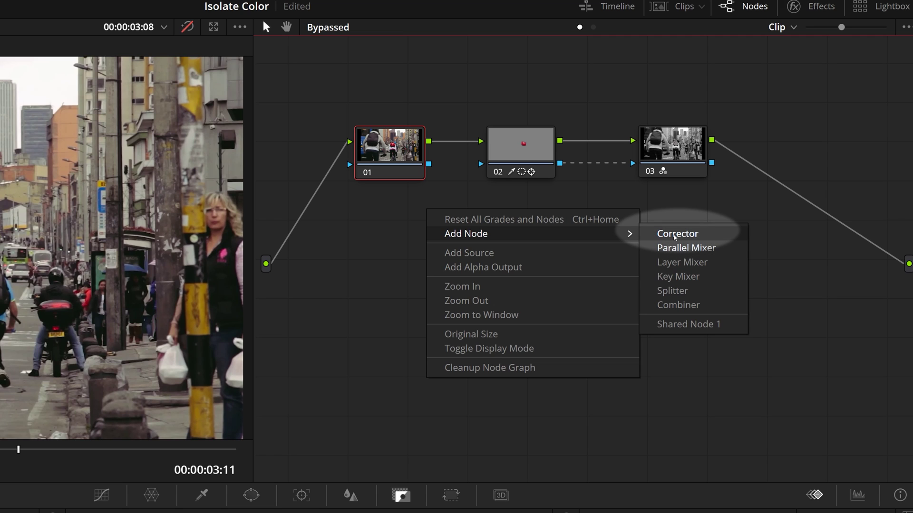
pyautogui.click(675, 236)
pyautogui.moveTo(417, 214); pyautogui.dragTo(510, 243)
pyautogui.moveTo(429, 141); pyautogui.dragTo(481, 233)
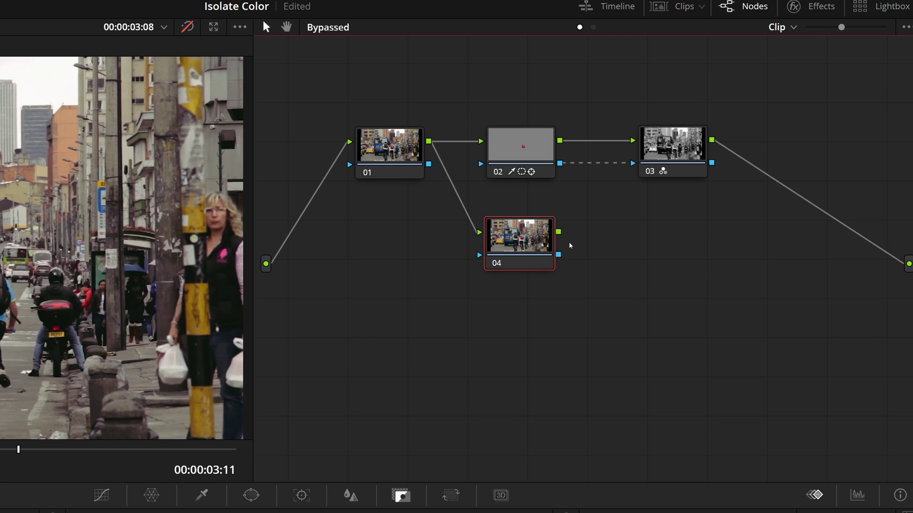
# Step: Add a key mixer combining the key outputs of node 02 and the new corrector, and feed it into the monochrome node's key input
pyautogui.rightClick(606, 241)
pyautogui.moveTo(661, 264)
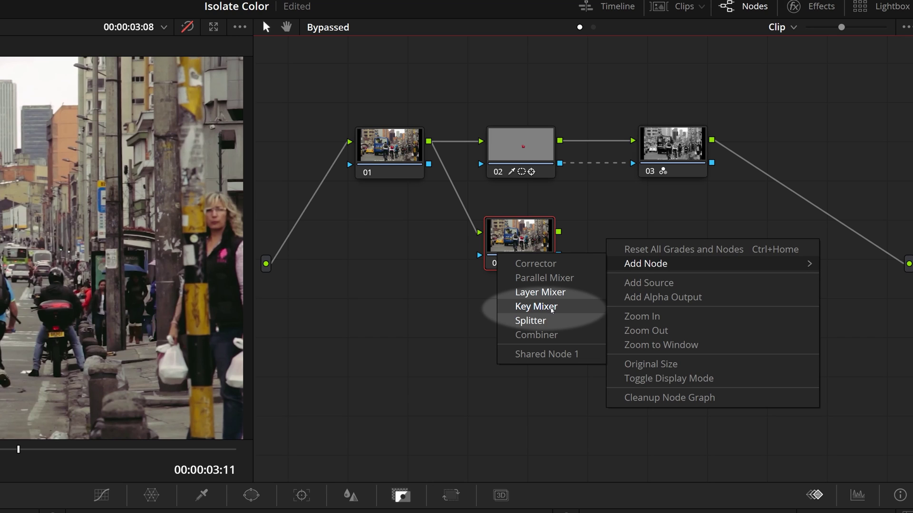
pyautogui.click(552, 309)
pyautogui.moveTo(603, 244); pyautogui.dragTo(610, 236)
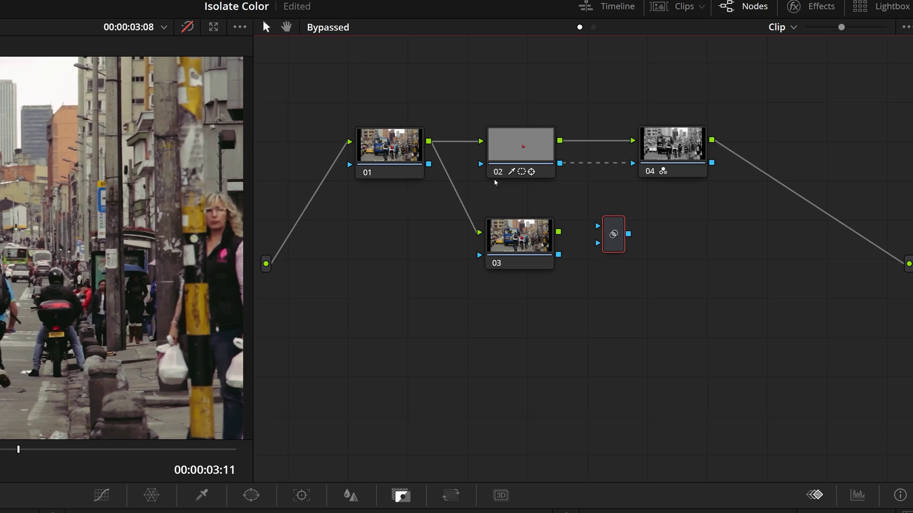
pyautogui.moveTo(632, 163); pyautogui.dragTo(598, 226)
pyautogui.moveTo(558, 257); pyautogui.dragTo(634, 166)
pyautogui.moveTo(618, 234); pyautogui.dragTo(620, 243)
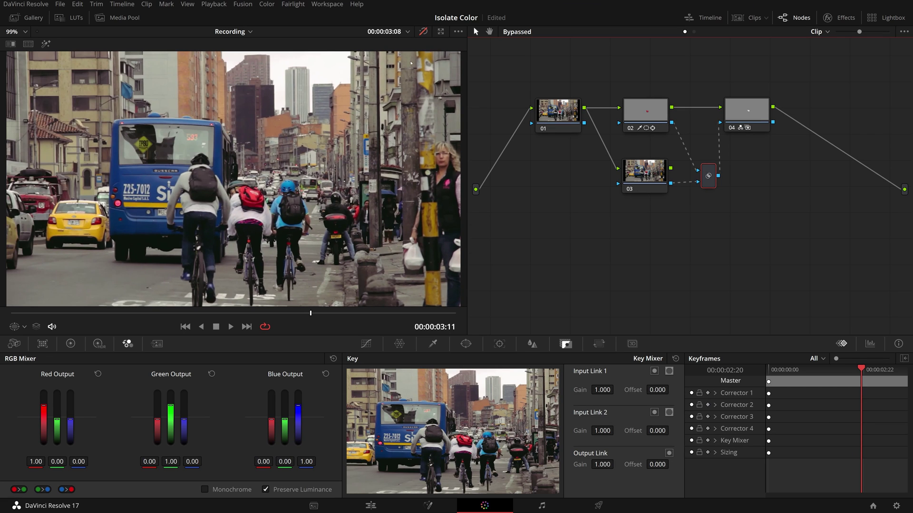
# Step: Turn the grades back on and sample the blue helmet with node 03's HSL qualifier, highlighting the selection
pyautogui.click(188, 27)
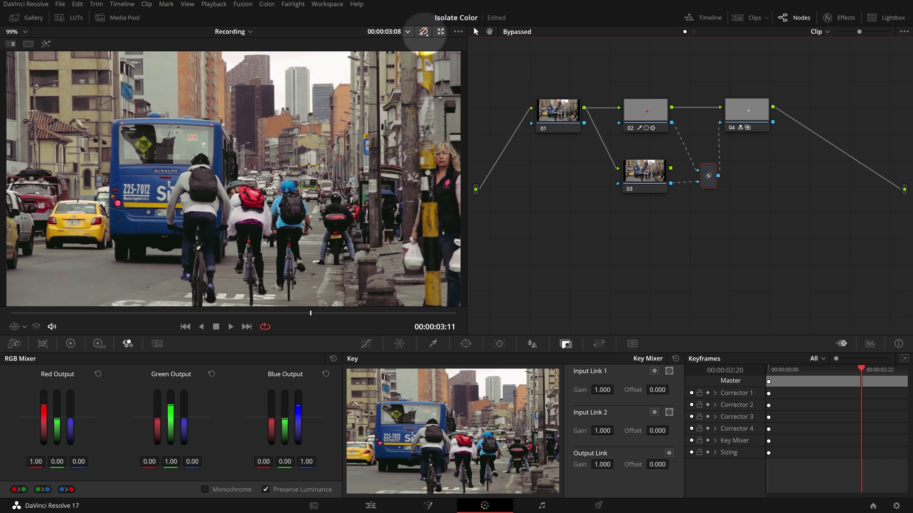
pyautogui.click(423, 31)
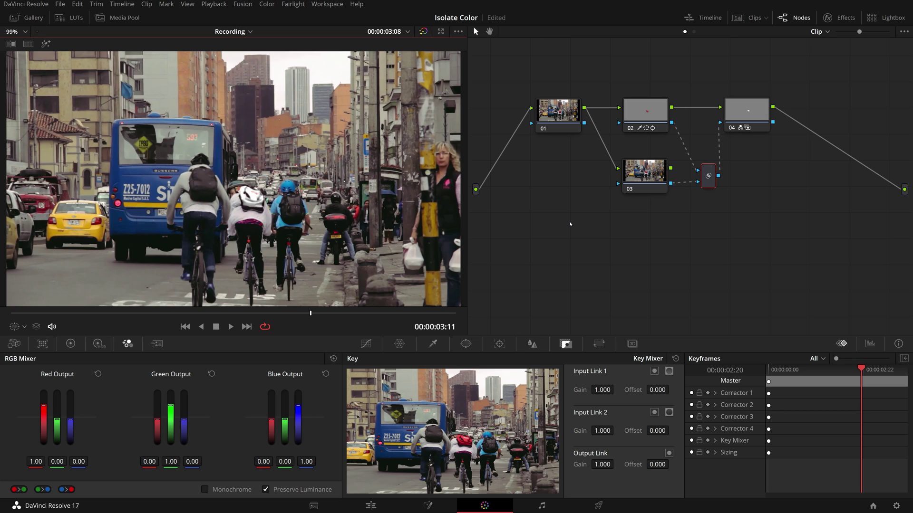
pyautogui.moveTo(644, 174); pyautogui.dragTo(644, 172)
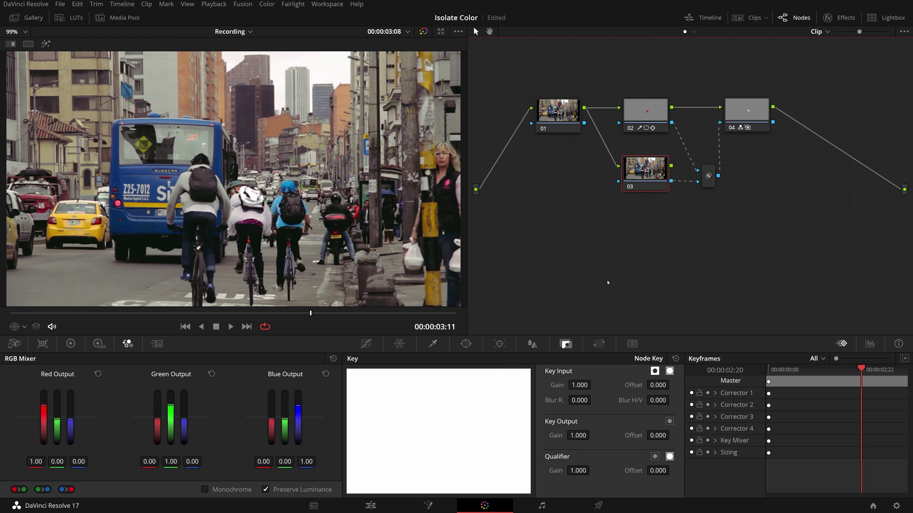
pyautogui.click(432, 344)
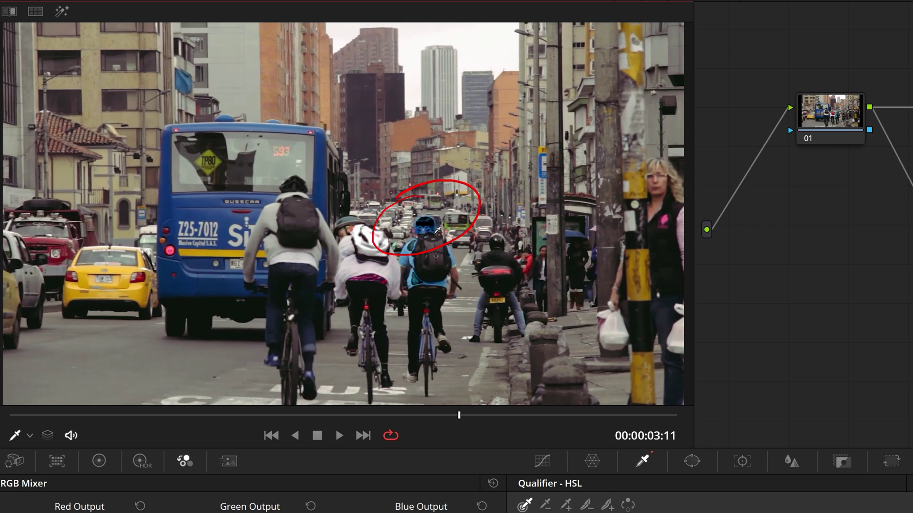
pyautogui.click(434, 233)
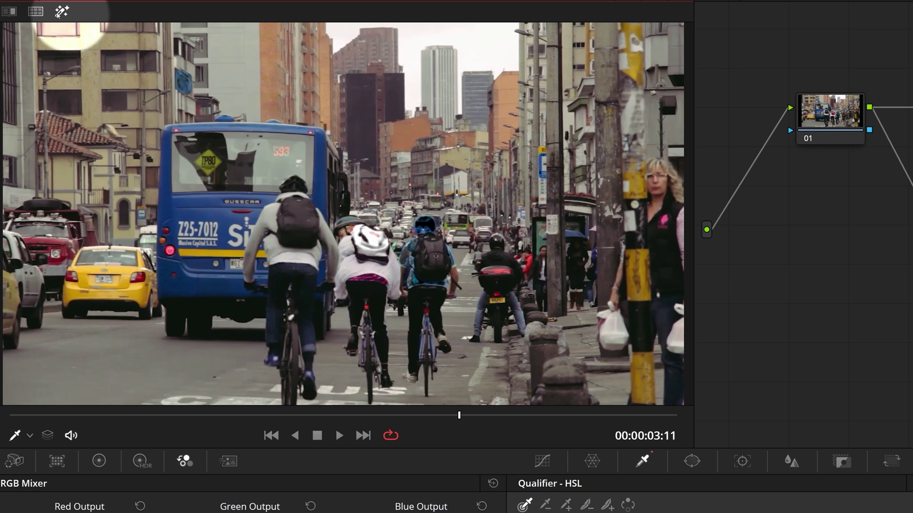
pyautogui.click(61, 11)
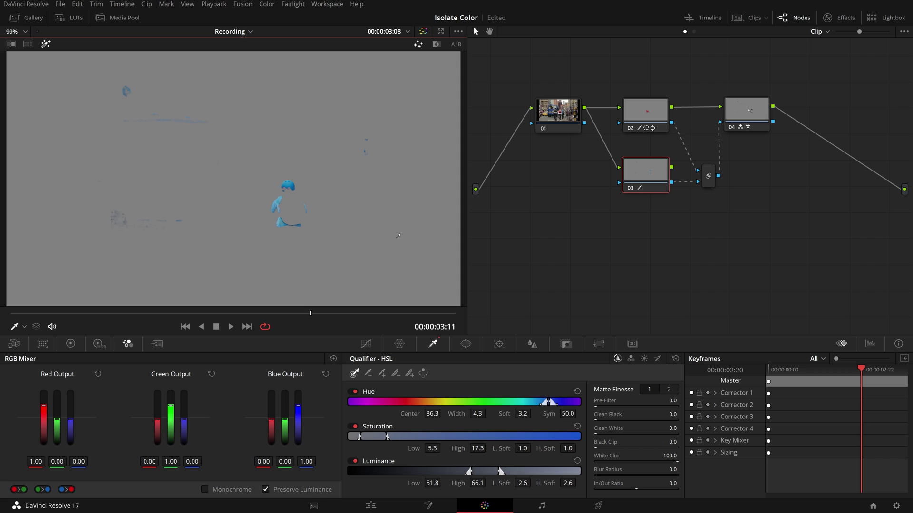
# Step: Add a circle window to node 03, fit it closely around the blue helmet, and turn the highlight off
pyautogui.click(466, 344)
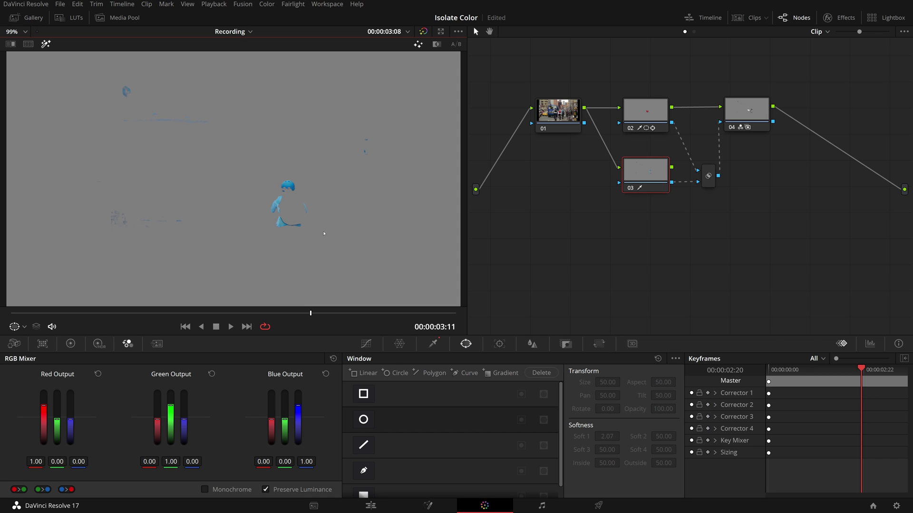
pyautogui.click(363, 420)
pyautogui.moveTo(234, 179); pyautogui.dragTo(288, 185)
pyautogui.moveTo(358, 243); pyautogui.dragTo(299, 197)
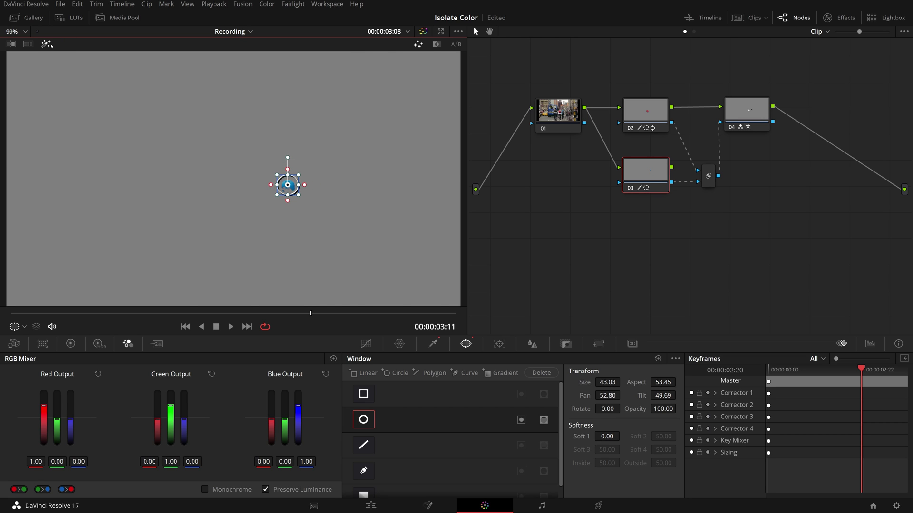
pyautogui.click(45, 43)
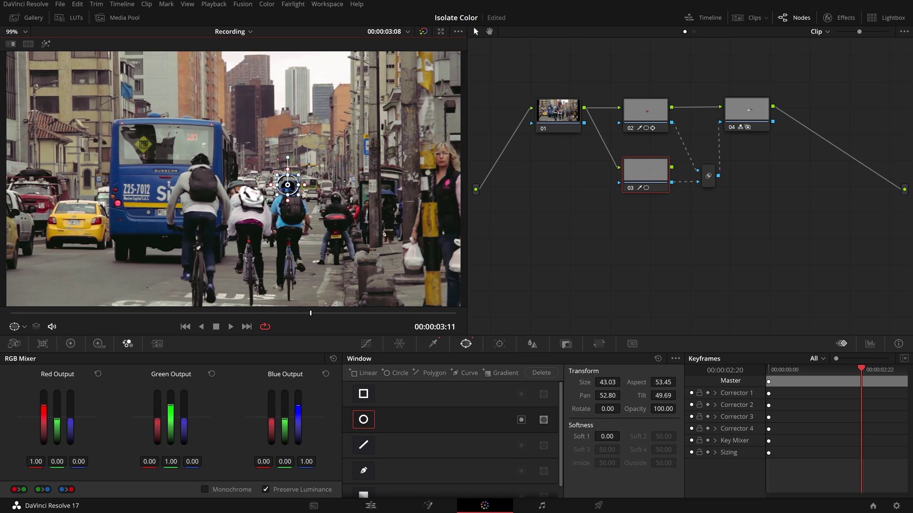
# Step: Disable node 04 and track the helmet window forward from 00:00:03:10 to the end of the clip
pyautogui.click(734, 128)
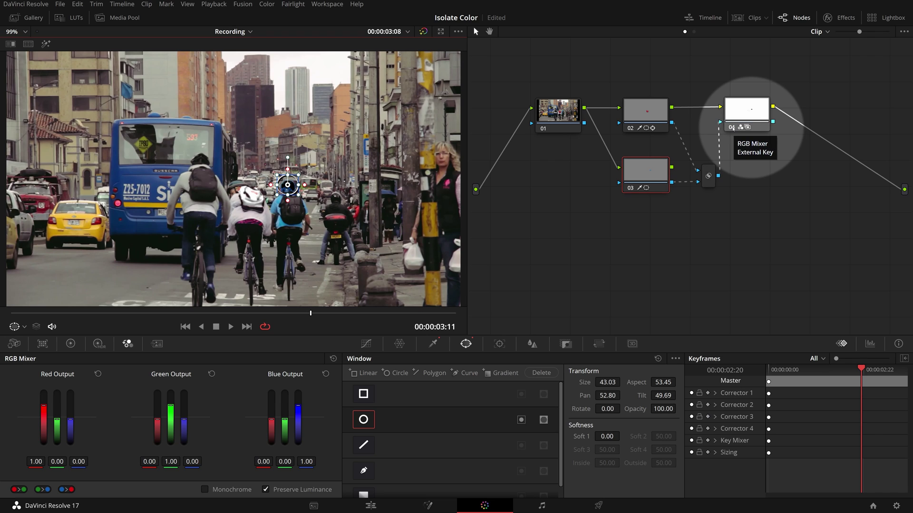
pyautogui.click(733, 129)
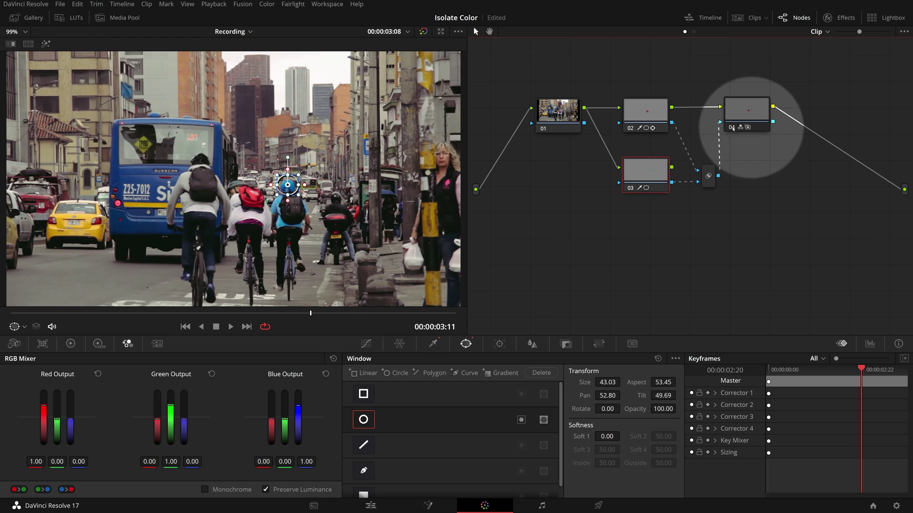
pyautogui.press('Left')
pyautogui.click(499, 344)
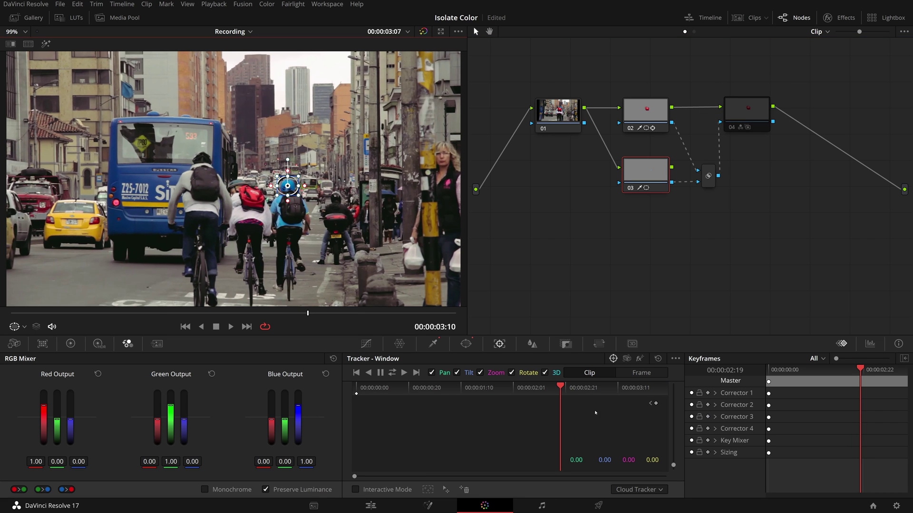
pyautogui.click(404, 373)
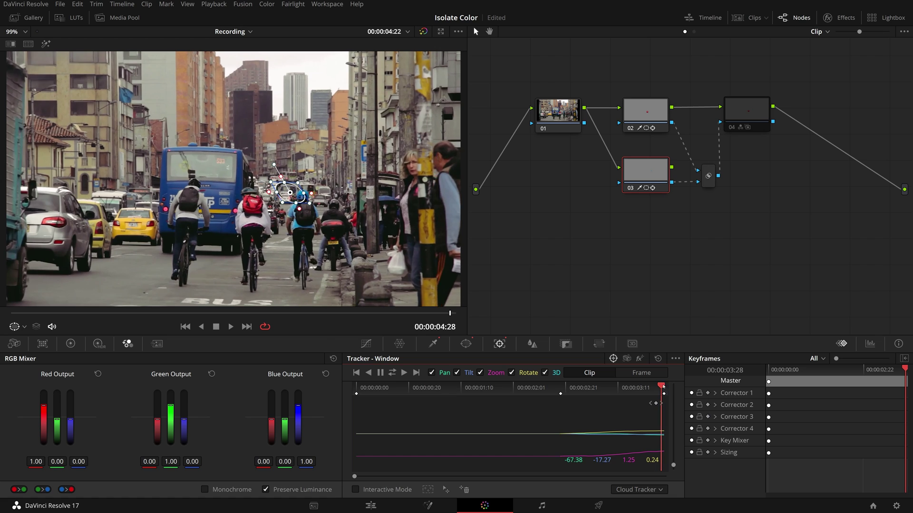
# Step: Switch the tracker to frame mode, keyframe it at 00:00:03:13, and refit the window to the helmet at the clip's end and start
pyautogui.moveTo(606, 393); pyautogui.dragTo(567, 393)
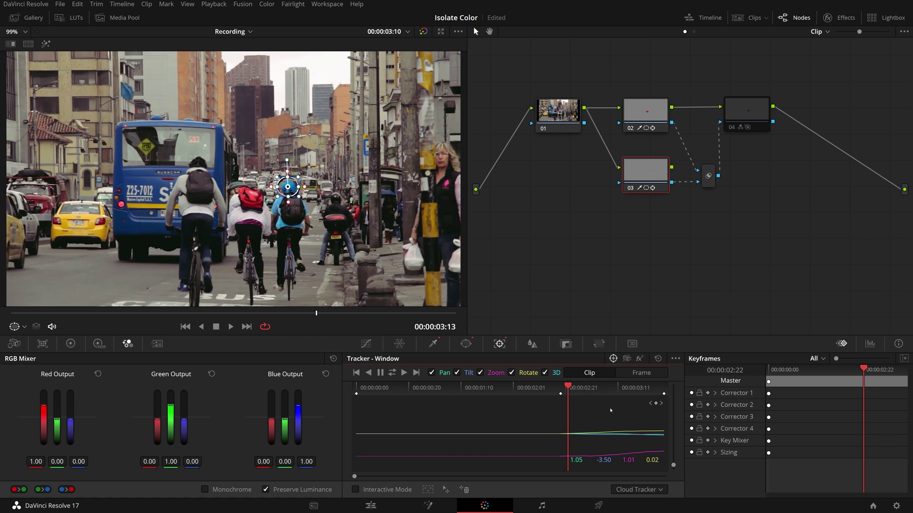
pyautogui.click(641, 373)
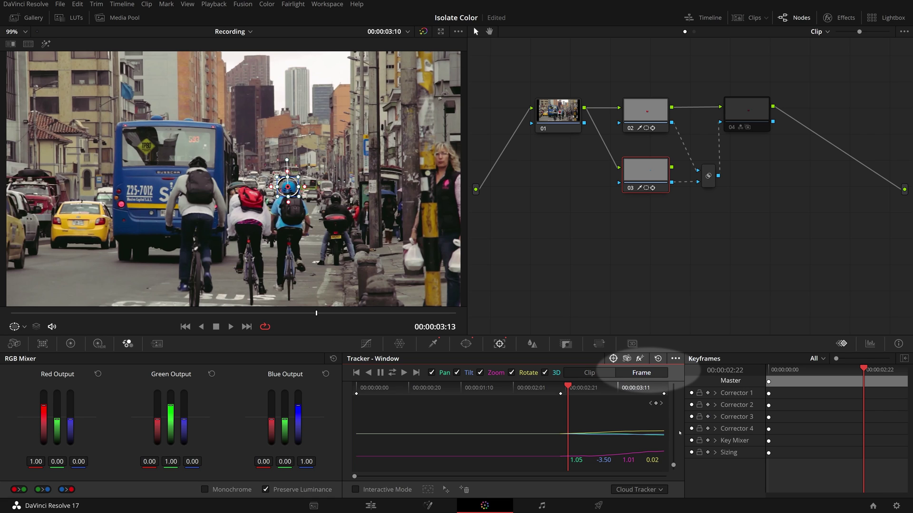
pyautogui.click(656, 403)
pyautogui.moveTo(568, 387); pyautogui.dragTo(664, 389)
pyautogui.moveTo(300, 202)
pyautogui.mouseDown()
pyautogui.moveTo(312, 205)
pyautogui.moveTo(298, 188)
pyautogui.mouseUp()
pyautogui.moveTo(664, 388); pyautogui.dragTo(356, 388)
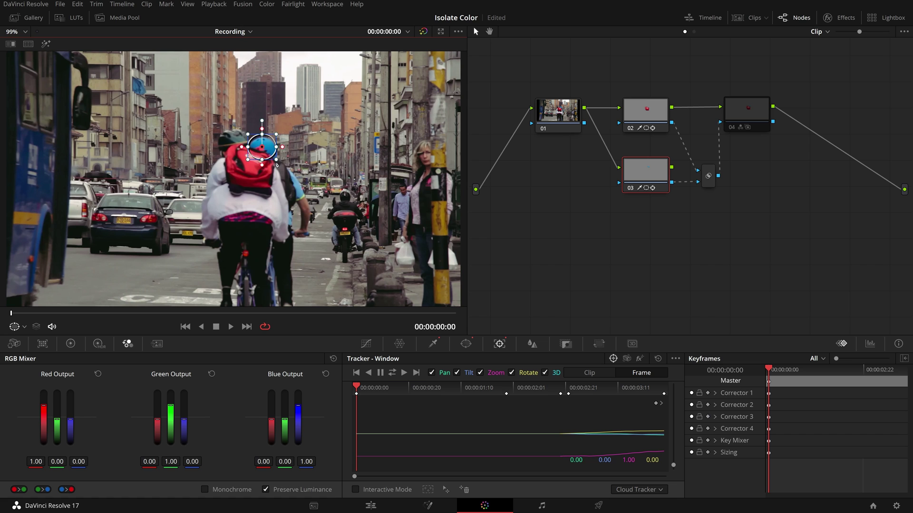
# Step: Go through the clip from the first frame, keyframing the window onto the helmet at more frames, and play the result
pyautogui.press('space')
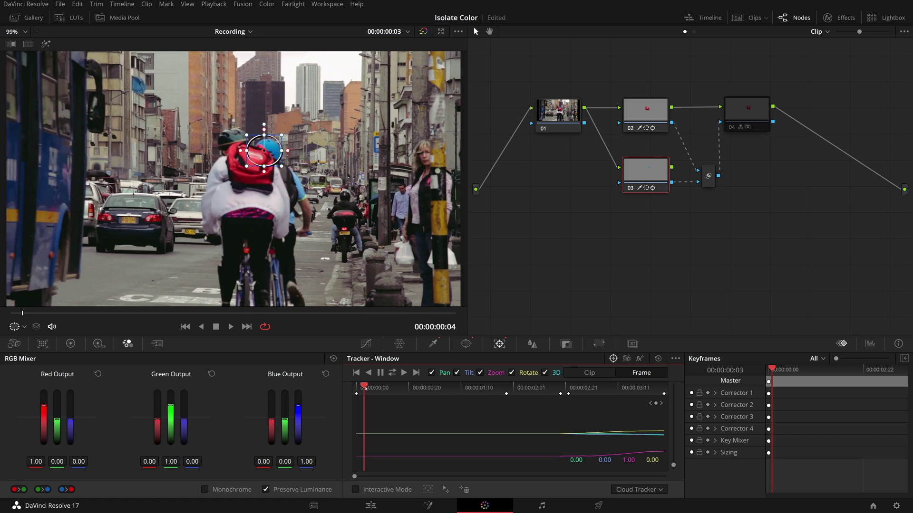
pyautogui.moveTo(405, 385); pyautogui.dragTo(450, 396)
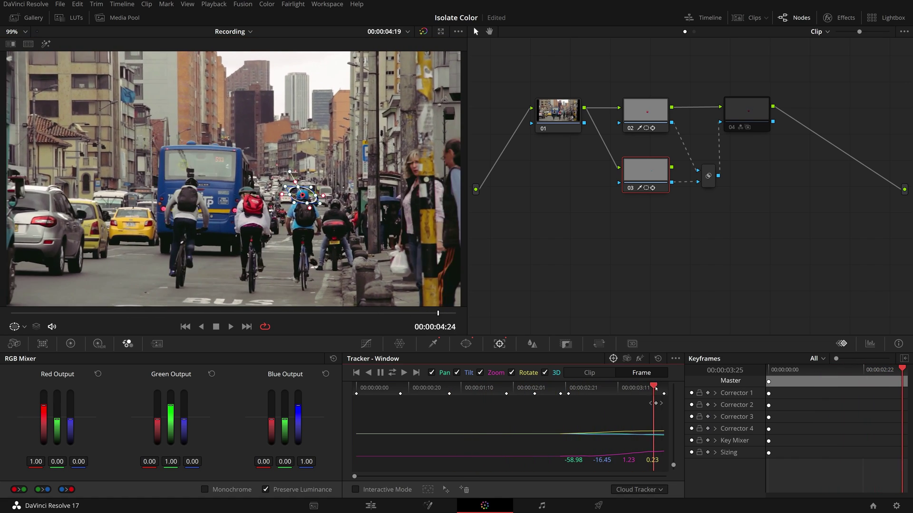
pyautogui.click(231, 327)
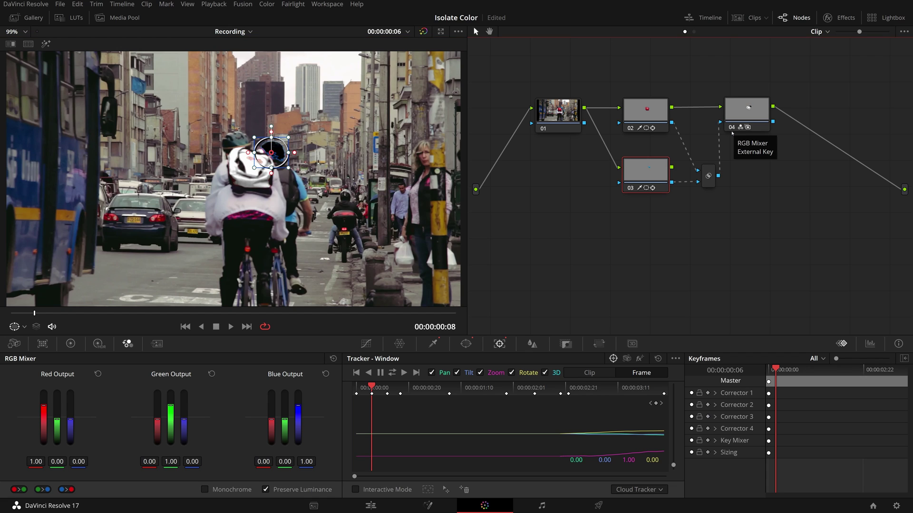
# Step: Re-enable node 04 with its key input inverted, and play the clip to check the isolated backpack and helmet
pyautogui.click(732, 128)
pyautogui.click(566, 344)
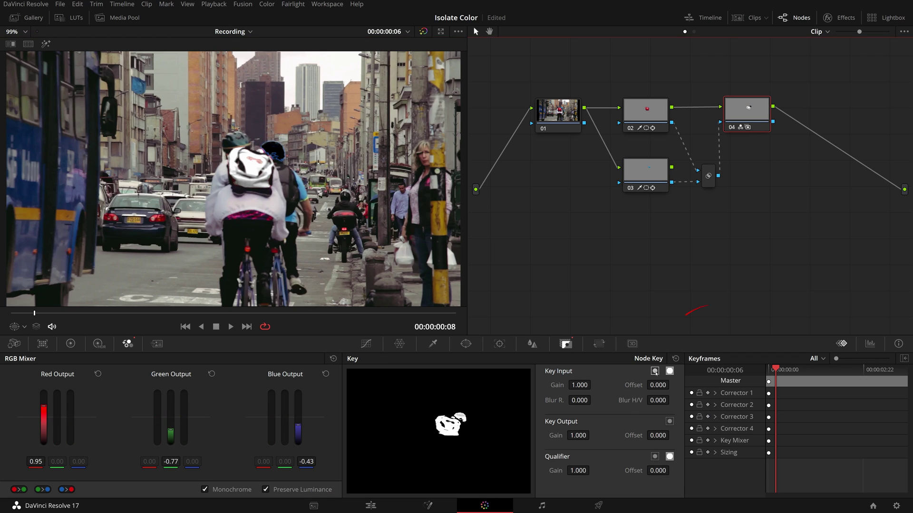
pyautogui.click(655, 371)
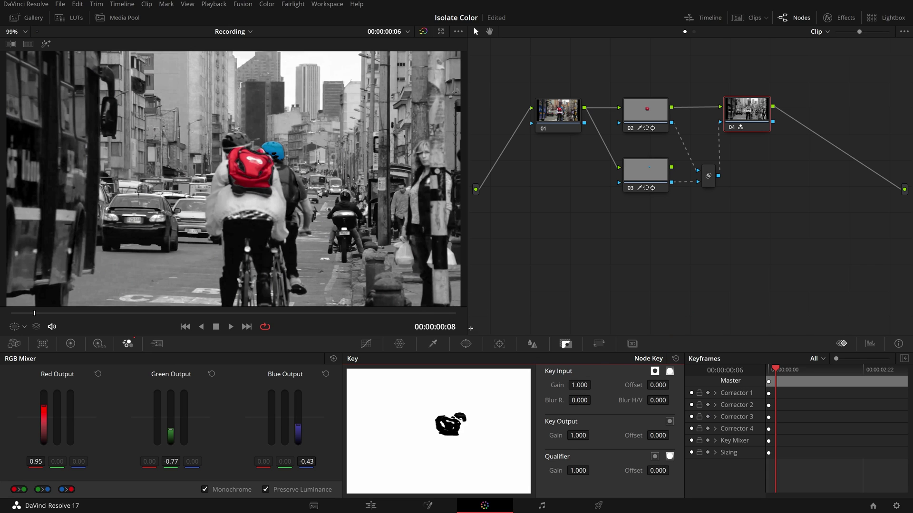
pyautogui.click(646, 174)
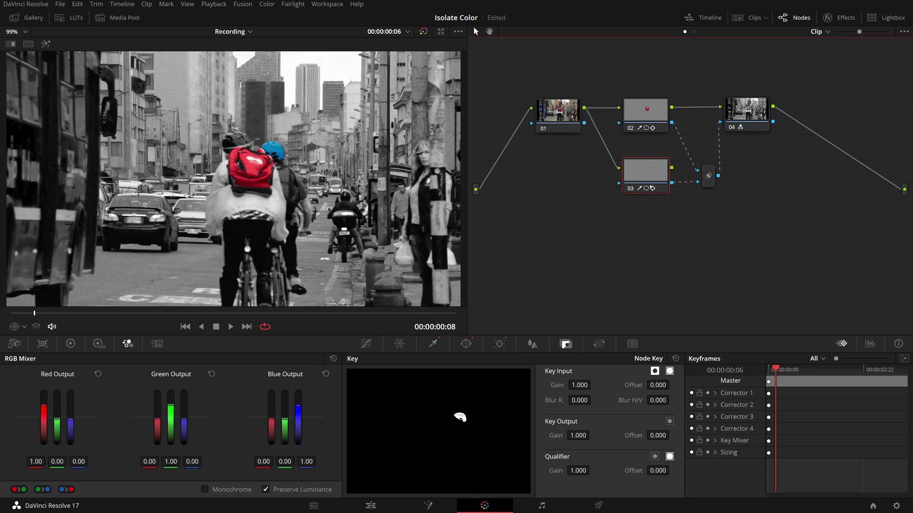
pyautogui.press('space')
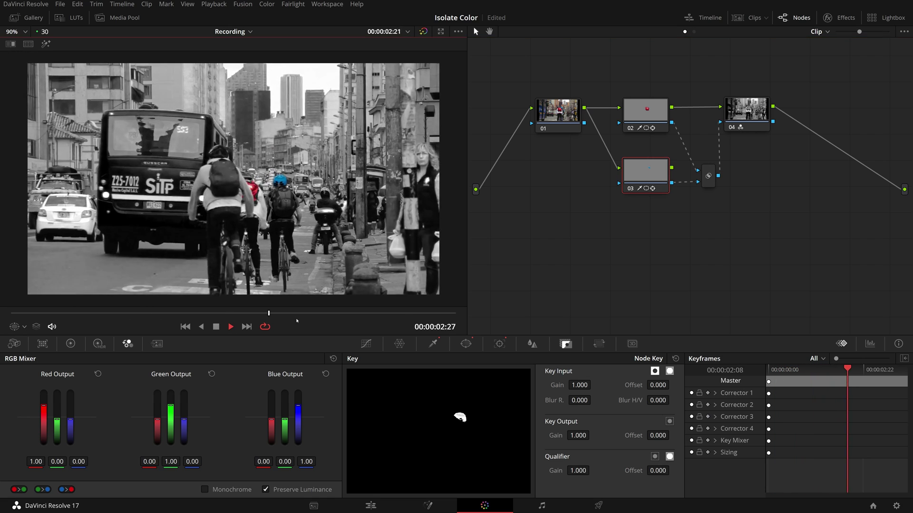
# Step: Pause near the clip's end and compare the helmet close up with the grades on and bypassed
pyautogui.click(230, 326)
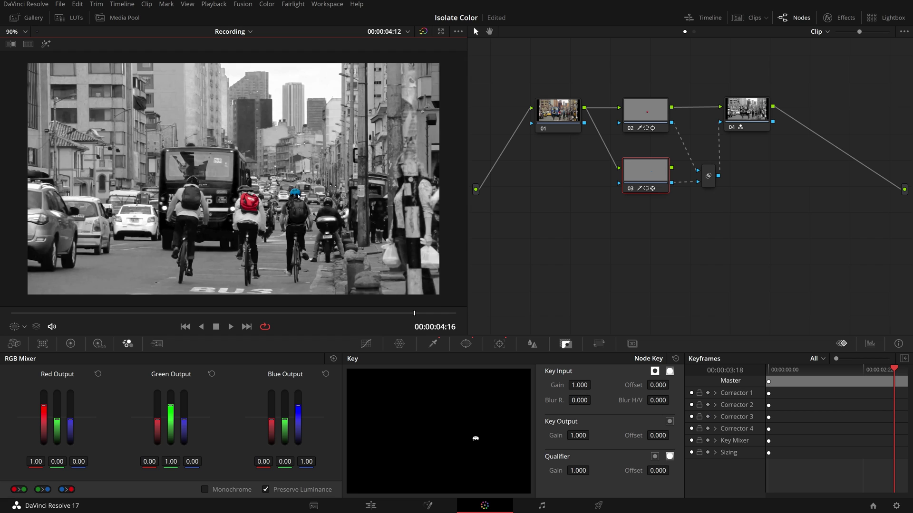
pyautogui.scroll(4, 377, 224)
pyautogui.scroll(2, 361, 209)
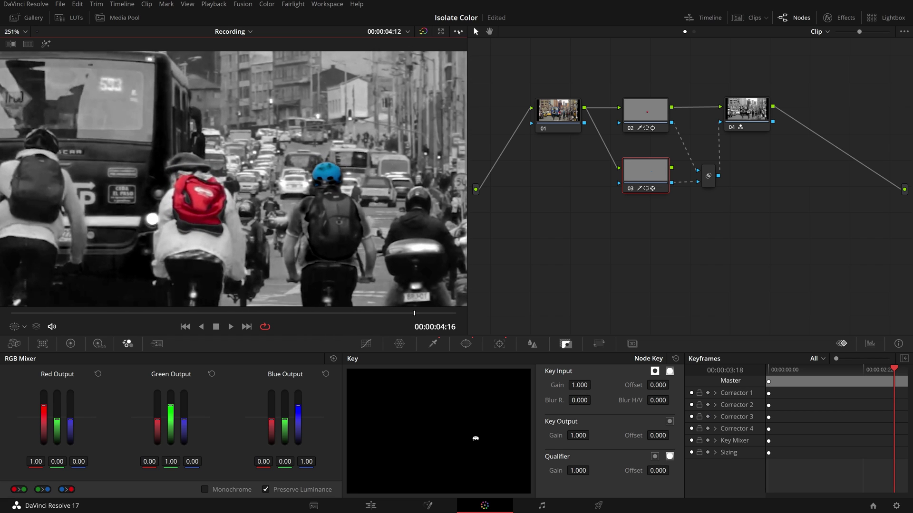
pyautogui.click(423, 31)
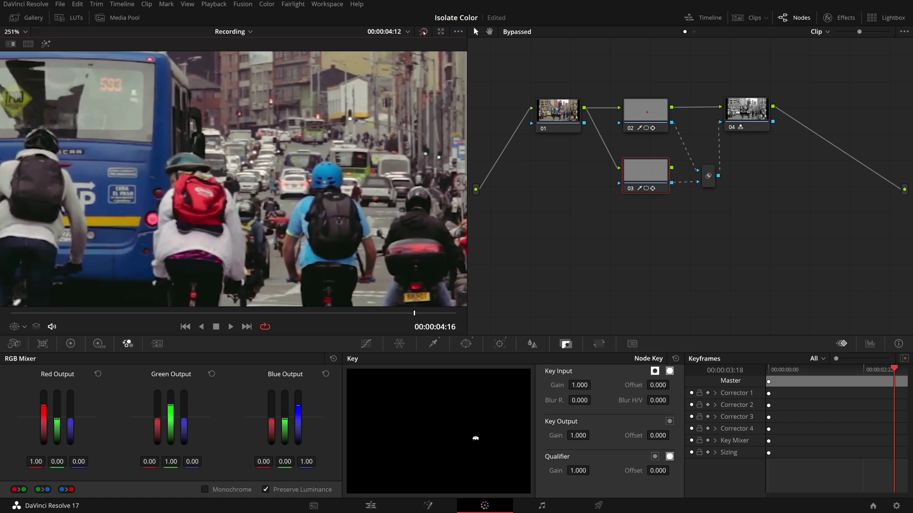
pyautogui.click(423, 32)
pyautogui.click(423, 32)
# Step: Highlight node 03's selection and add the missed lower part of the helmet to its HSL qualifier
pyautogui.click(46, 44)
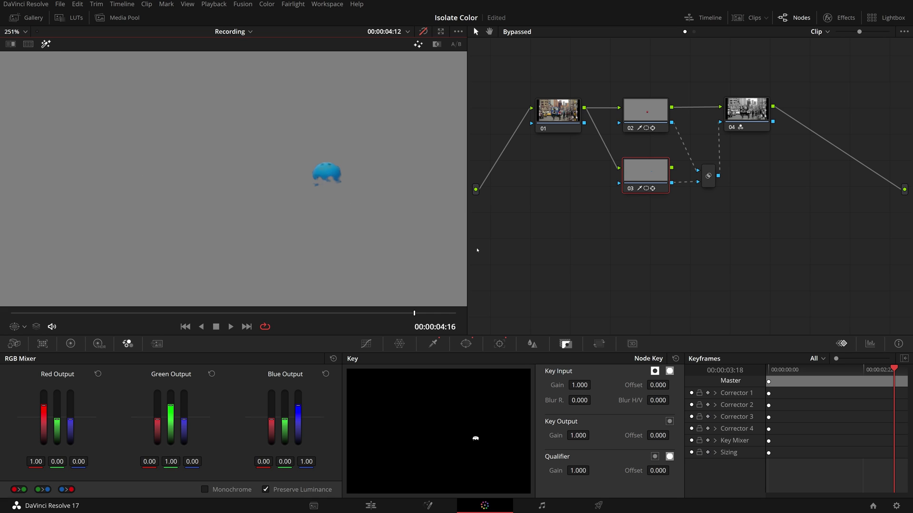
pyautogui.click(433, 344)
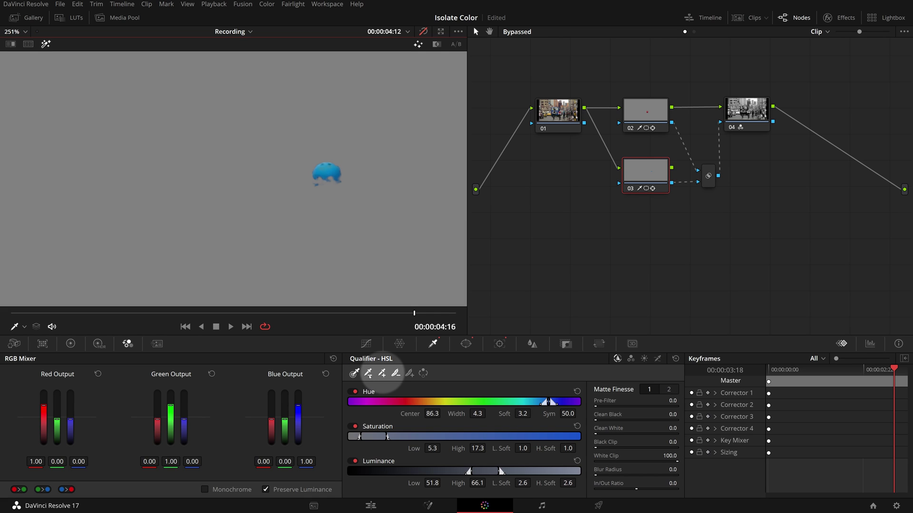
pyautogui.click(382, 373)
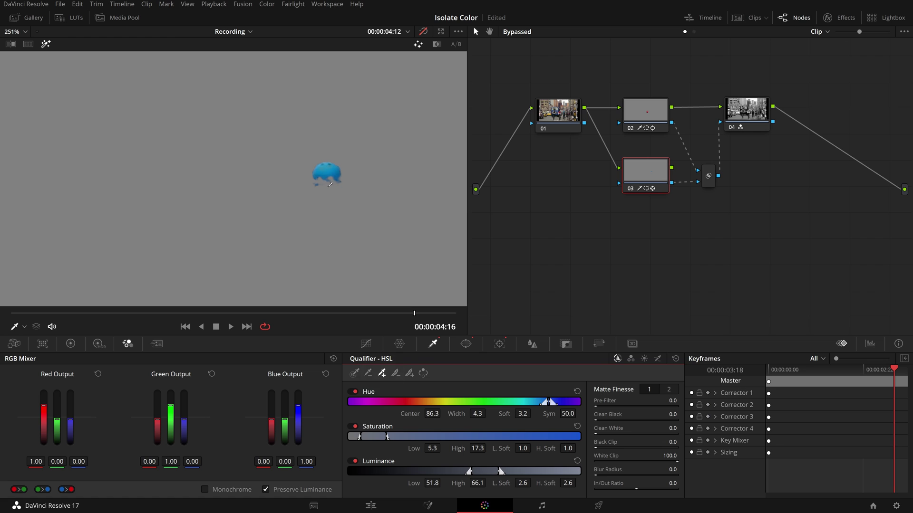
pyautogui.moveTo(322, 188); pyautogui.dragTo(325, 187)
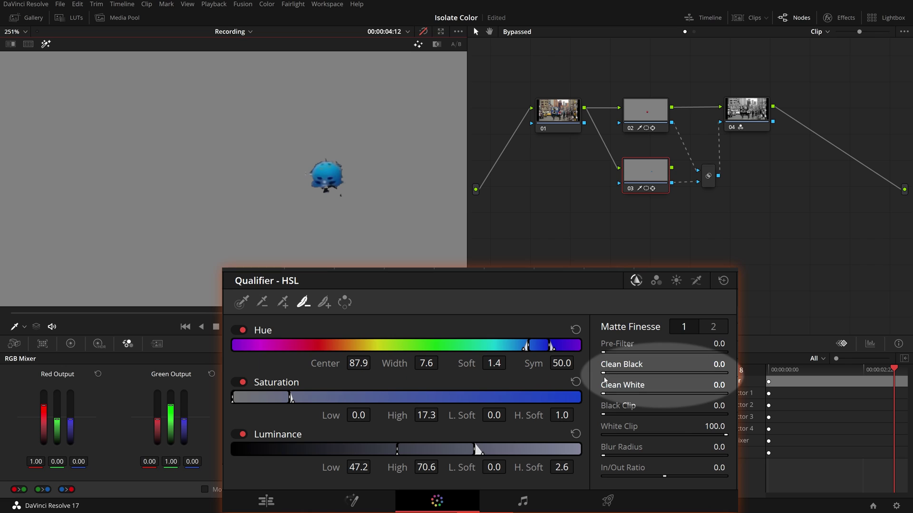
# Step: Set the helmet matte's Clean Black to 24.3 and Clean White to 13.9, and return to the unhighlighted graded view
pyautogui.moveTo(595, 420); pyautogui.dragTo(603, 420)
pyautogui.moveTo(617, 373); pyautogui.dragTo(623, 394)
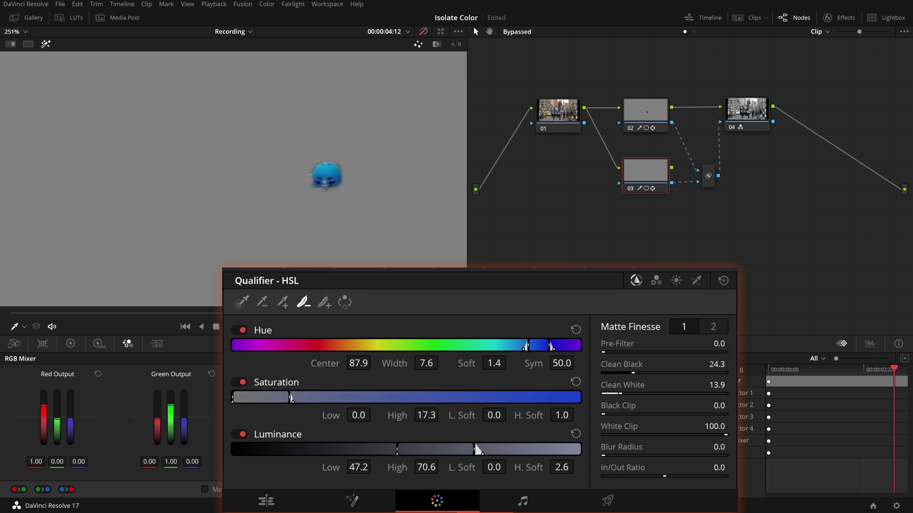
pyautogui.click(45, 44)
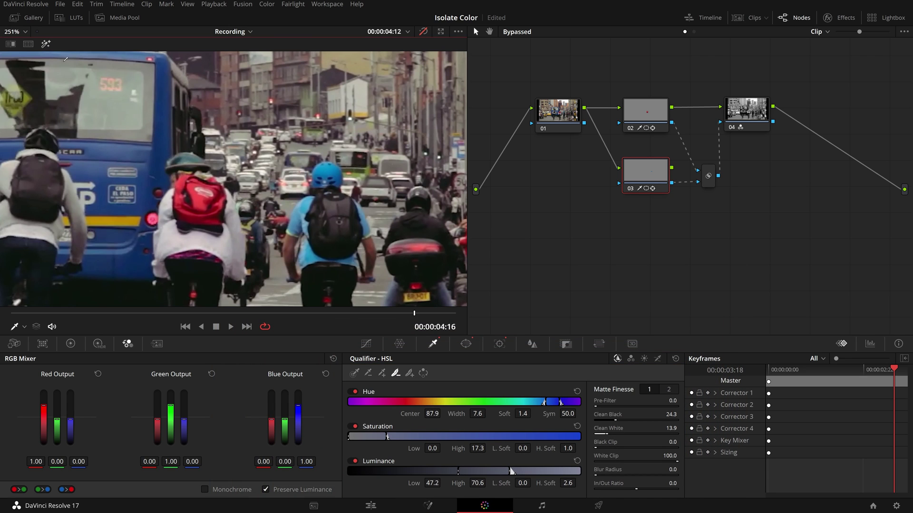
pyautogui.click(422, 31)
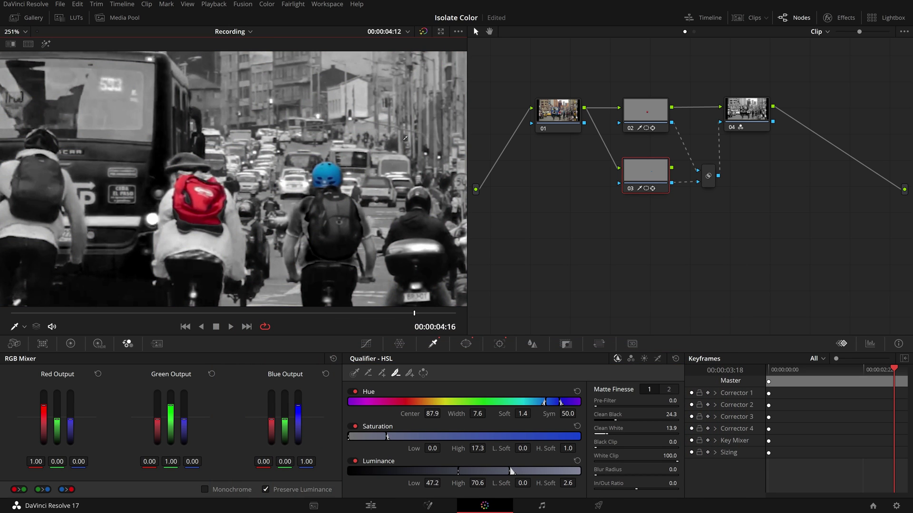
# Step: Fit the whole frame in the viewer and play the clip to check the refined helmet selection
pyautogui.moveTo(415, 315); pyautogui.dragTo(312, 314)
pyautogui.hotkey('shift', 'z')
pyautogui.press('space')
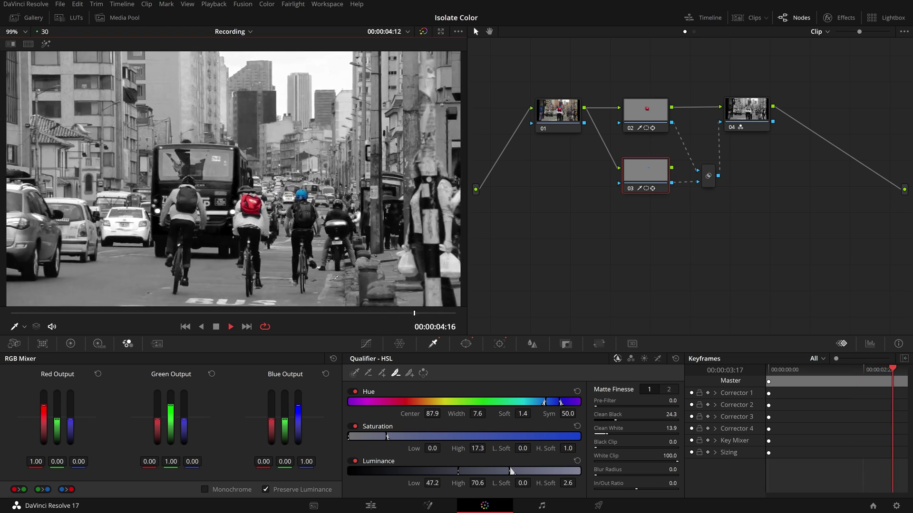
pyautogui.press('space')
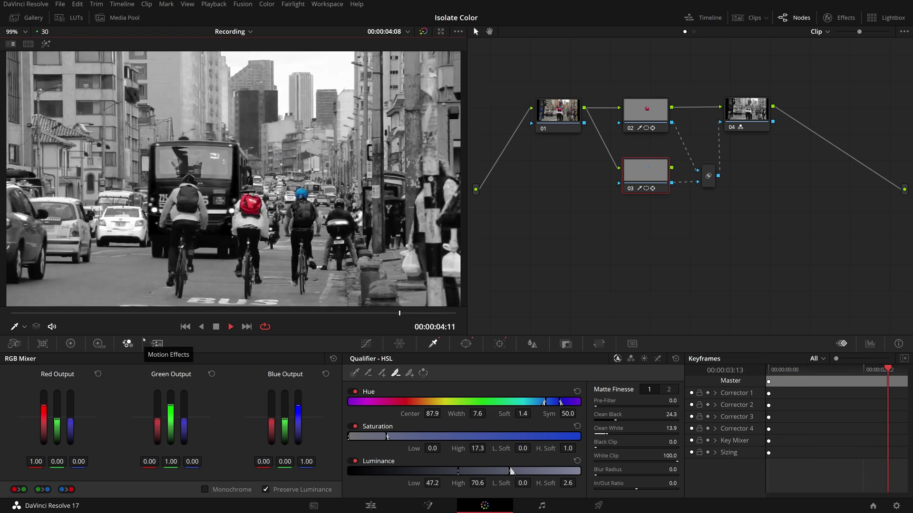
pyautogui.press('space')
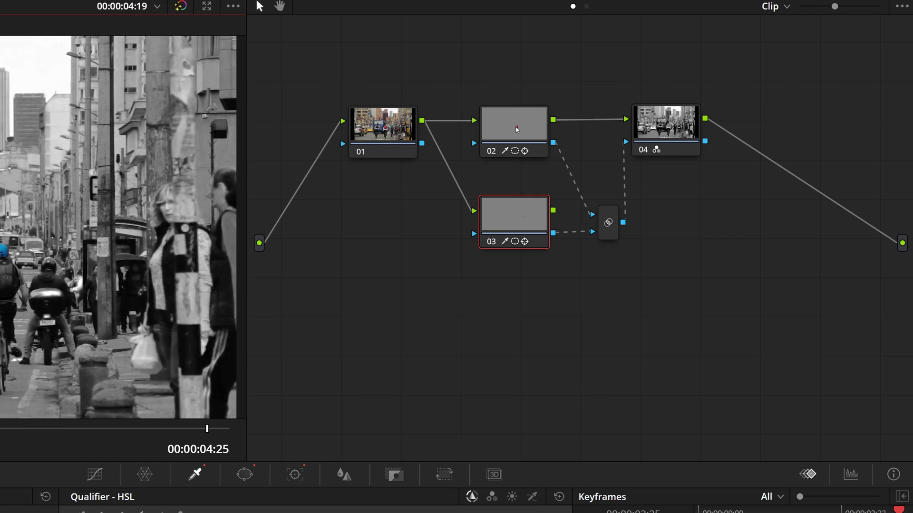
# Step: Label node 02 "Backpack" and node 03 "Helmet"
pyautogui.click(642, 109)
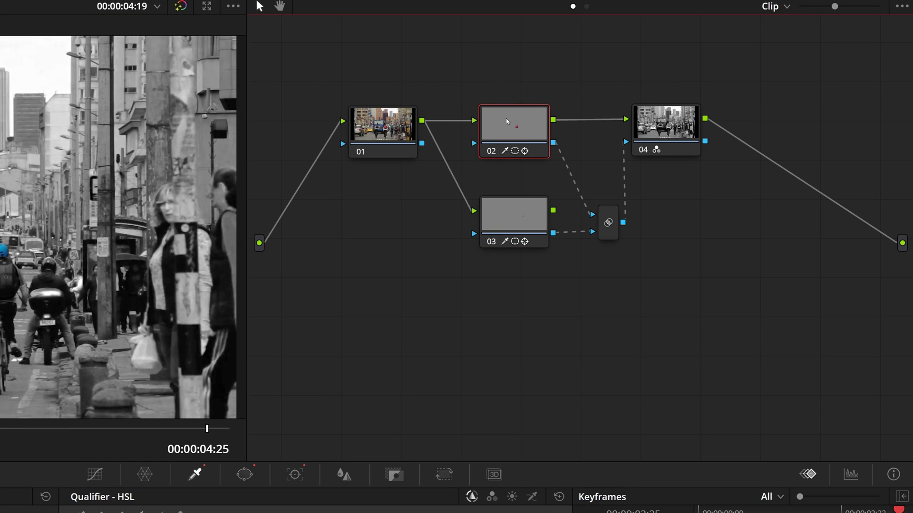
pyautogui.rightClick(507, 122)
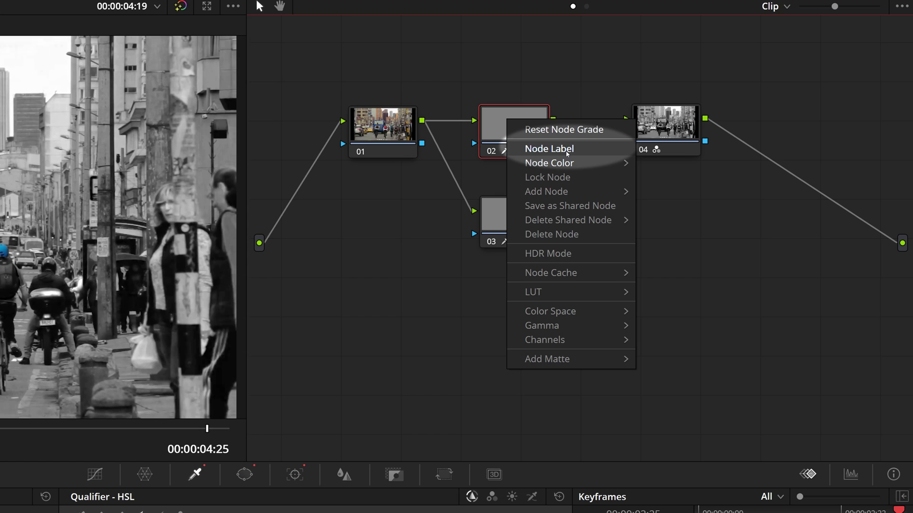
pyautogui.click(566, 151)
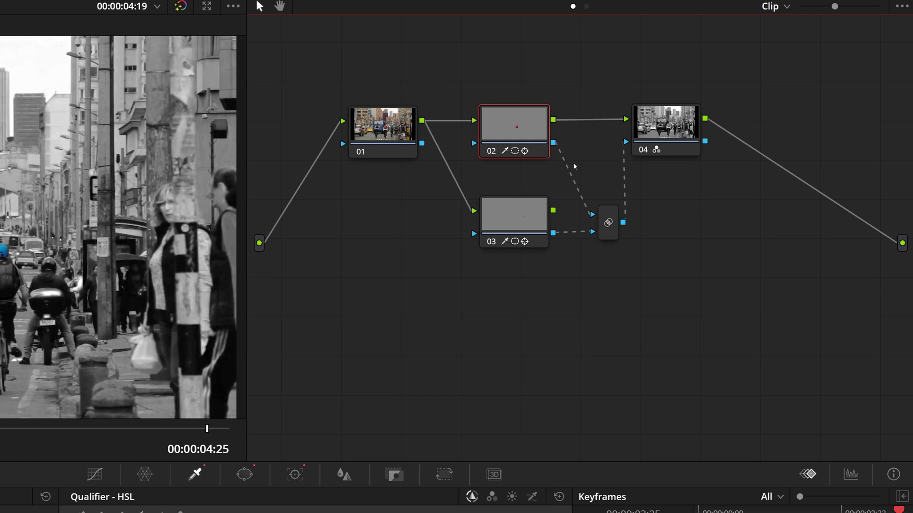
pyautogui.write('Backpack')
pyautogui.press('Return')
pyautogui.rightClick(509, 226)
pyautogui.click(570, 244)
pyautogui.write('Helmet')
pyautogui.press('Return')
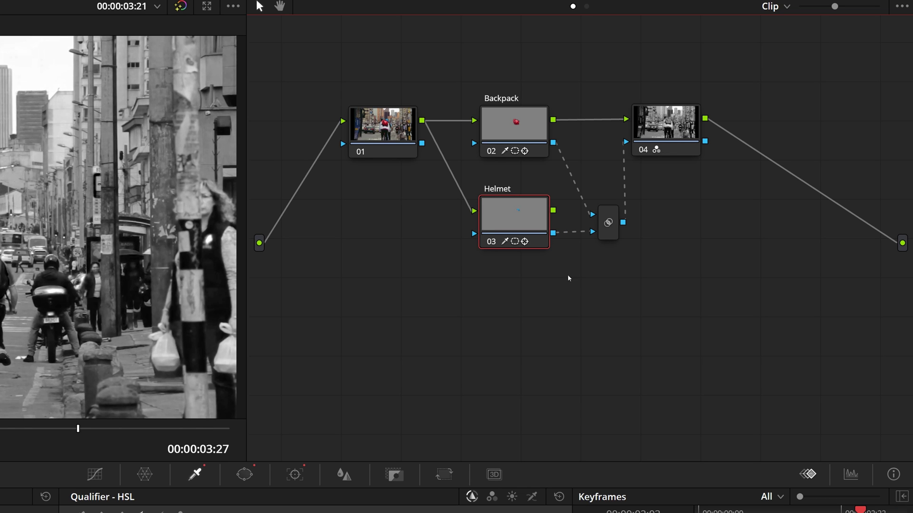
# Step: Recolor the backpack blue in the Backpack node's RGB mixer, with red at -1.12 in Red Output and 0.65 in Blue Output
pyautogui.click(514, 126)
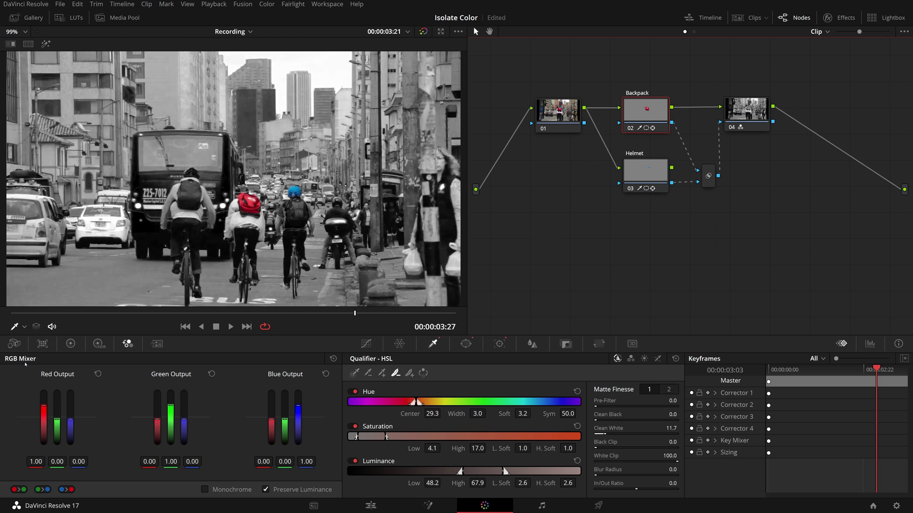
pyautogui.moveTo(44, 407); pyautogui.dragTo(44, 436)
pyautogui.moveTo(272, 418); pyautogui.dragTo(272, 410)
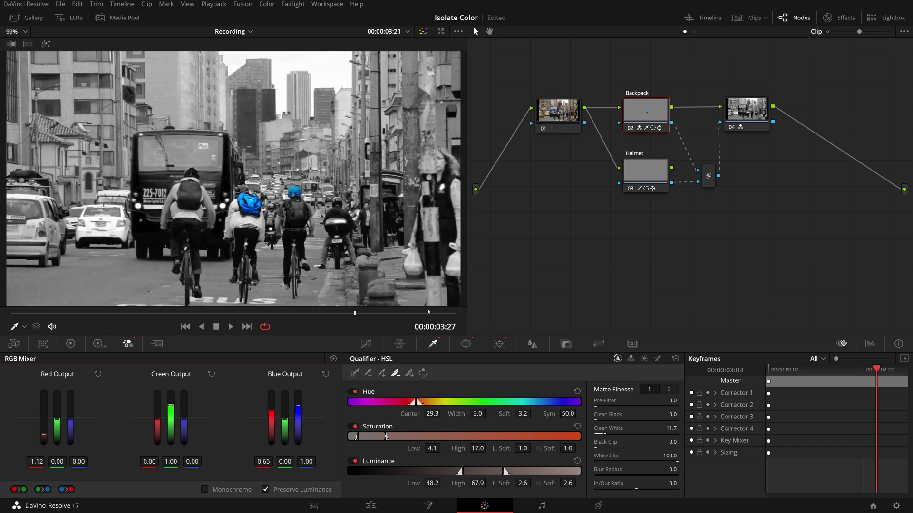
# Step: Try to recolor the helmet by changing red in the Helmet node's Blue Output, and undo the change
pyautogui.click(641, 173)
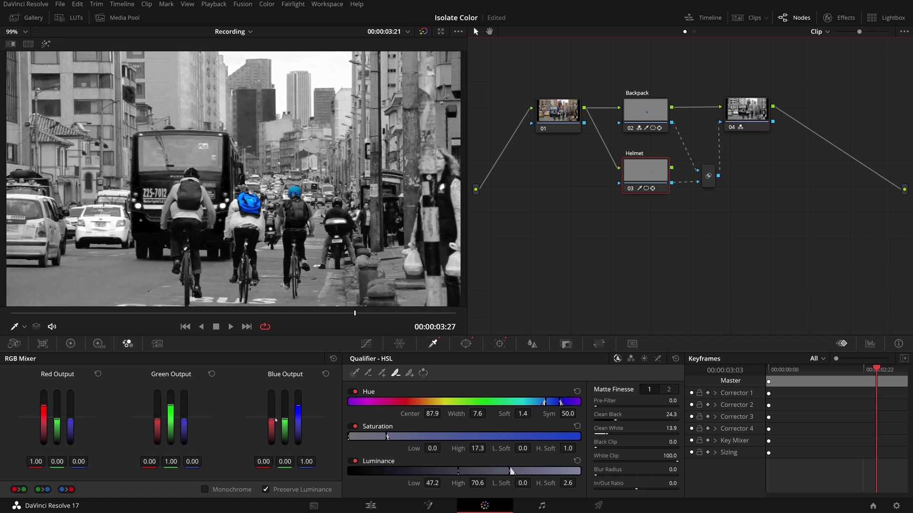
pyautogui.moveTo(271, 420)
pyautogui.mouseDown()
pyautogui.moveTo(271, 400)
pyautogui.moveTo(271, 419)
pyautogui.mouseUp()
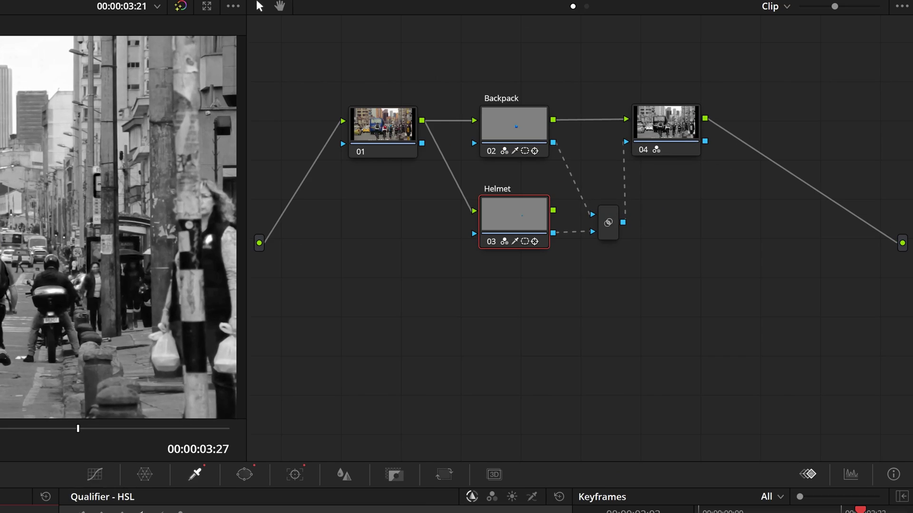
pyautogui.hotkey('ctrl', 'z')
# Step: Add a Parallel Mixer fed by node 04 and the Helmet node, and connect it to the graph's final output
pyautogui.rightClick(590, 288)
pyautogui.moveTo(632, 307)
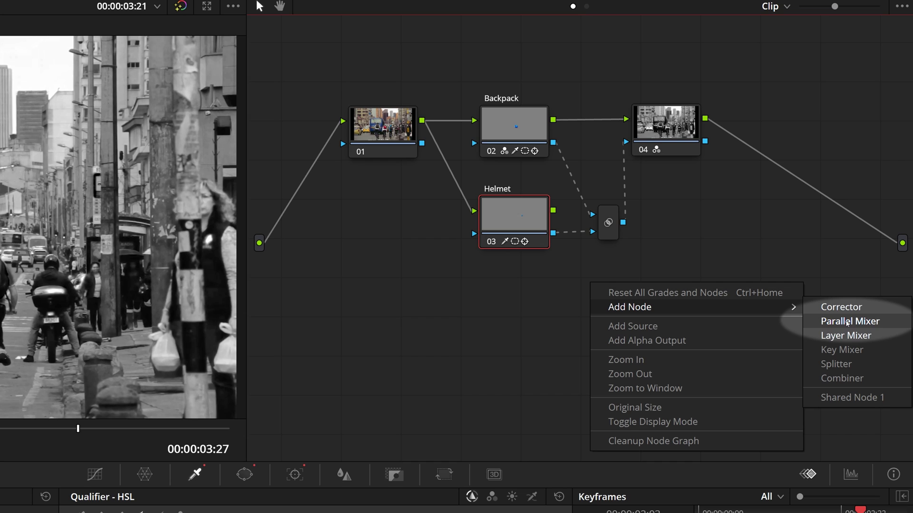
pyautogui.click(847, 321)
pyautogui.moveTo(589, 286); pyautogui.dragTo(676, 233)
pyautogui.moveTo(553, 212); pyautogui.dragTo(602, 189)
pyautogui.moveTo(678, 230); pyautogui.dragTo(778, 228)
pyautogui.moveTo(705, 118); pyautogui.dragTo(778, 211)
pyautogui.moveTo(894, 242)
pyautogui.mouseDown()
pyautogui.moveTo(846, 208)
pyautogui.moveTo(902, 243)
pyautogui.mouseUp()
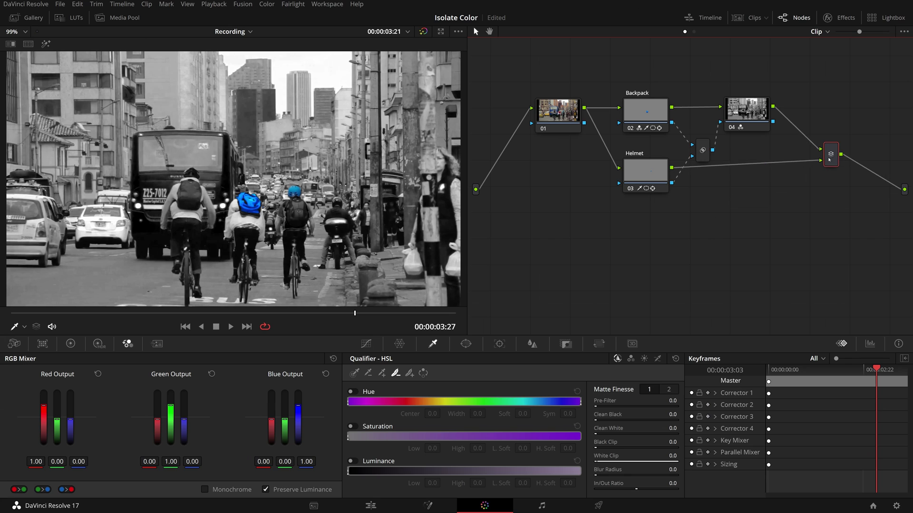
pyautogui.moveTo(795, 227); pyautogui.dragTo(795, 210)
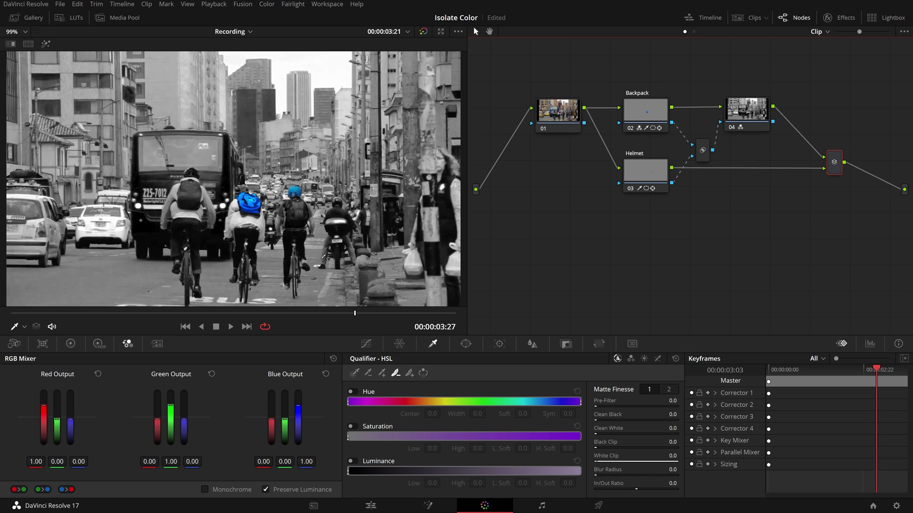
# Step: Recolor the helmet orange with Red Output at 2.00, 2.00, 0.66 and Blue Output at -2.00, -1.91, -2.00, and play the clip
pyautogui.click(652, 175)
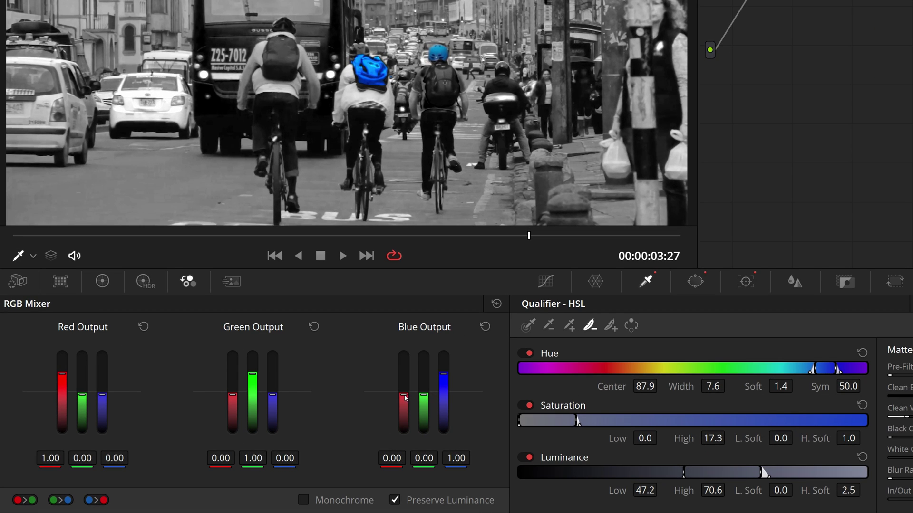
pyautogui.moveTo(405, 396); pyautogui.dragTo(424, 427)
pyautogui.moveTo(444, 374); pyautogui.dragTo(423, 433)
pyautogui.moveTo(404, 427); pyautogui.dragTo(404, 436)
pyautogui.moveTo(67, 378); pyautogui.dragTo(67, 353)
pyautogui.moveTo(83, 393); pyautogui.dragTo(82, 352)
pyautogui.moveTo(103, 391)
pyautogui.mouseDown()
pyautogui.moveTo(102, 363)
pyautogui.moveTo(103, 380)
pyautogui.mouseUp()
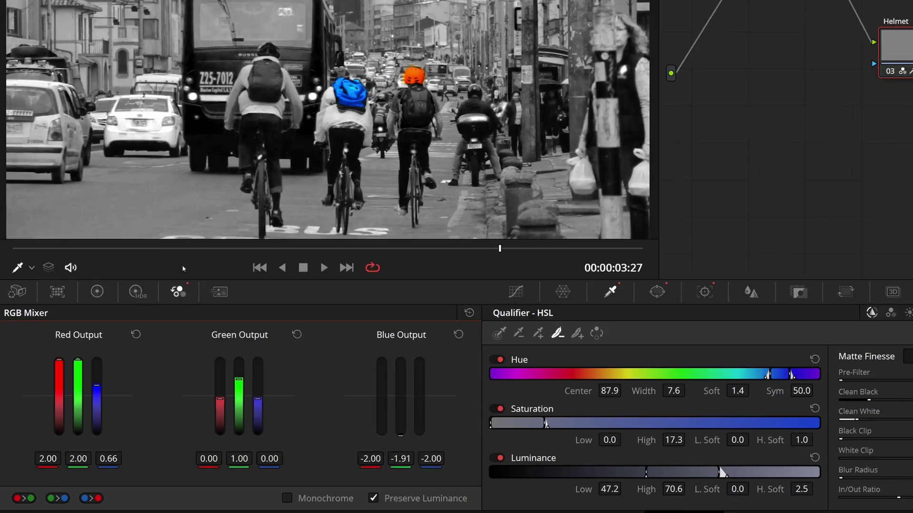
pyautogui.click(342, 256)
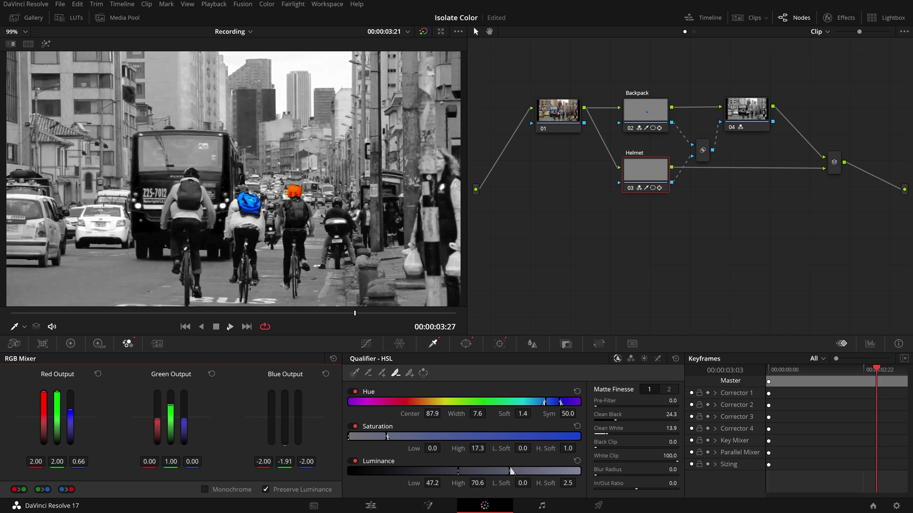